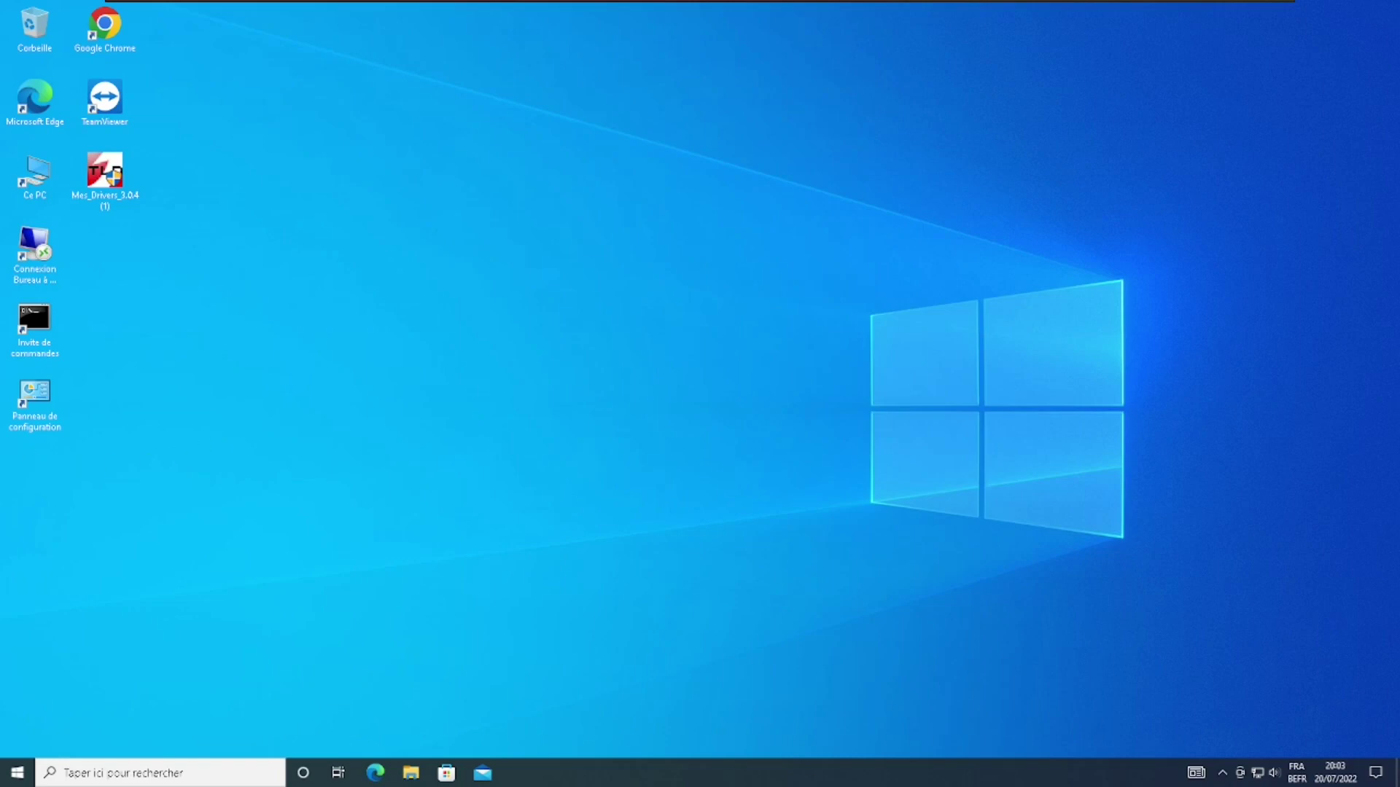
Open the network adapter connections from the Control Panel's Centre Réseau et partage and close the network centre window
{"action": "double_click", "coordinate": [44, 416]}
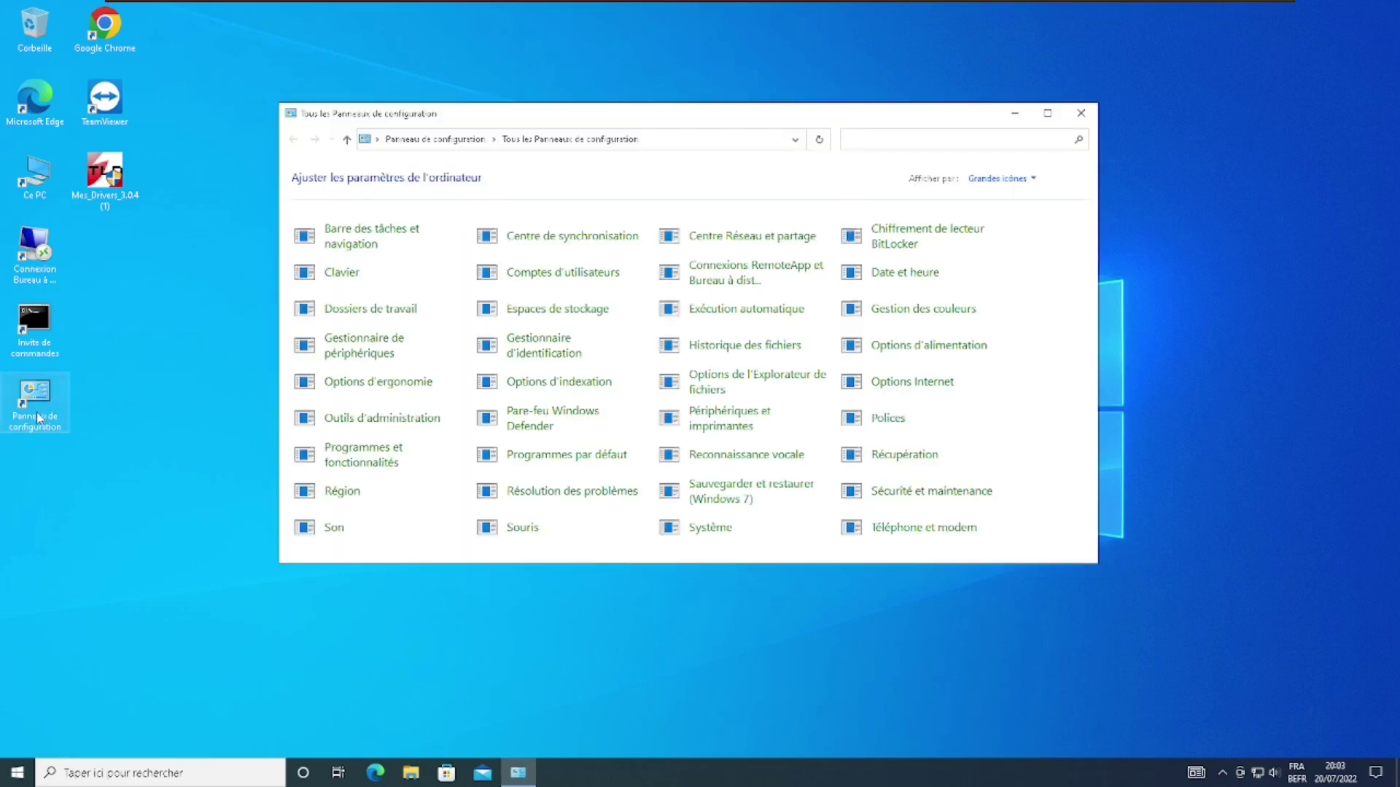
{"action": "left_click", "coordinate": [1050, 119]}
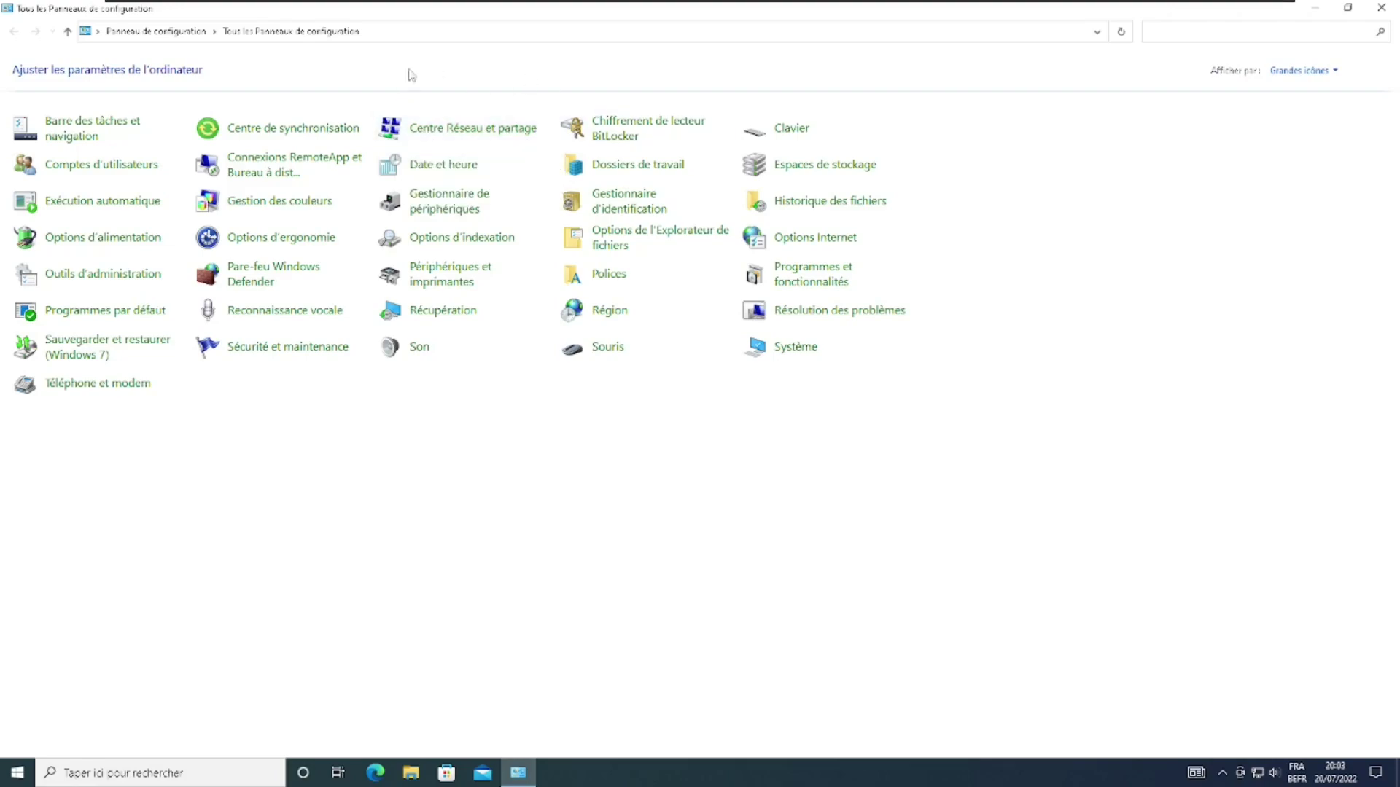
{"action": "left_click", "coordinate": [445, 132]}
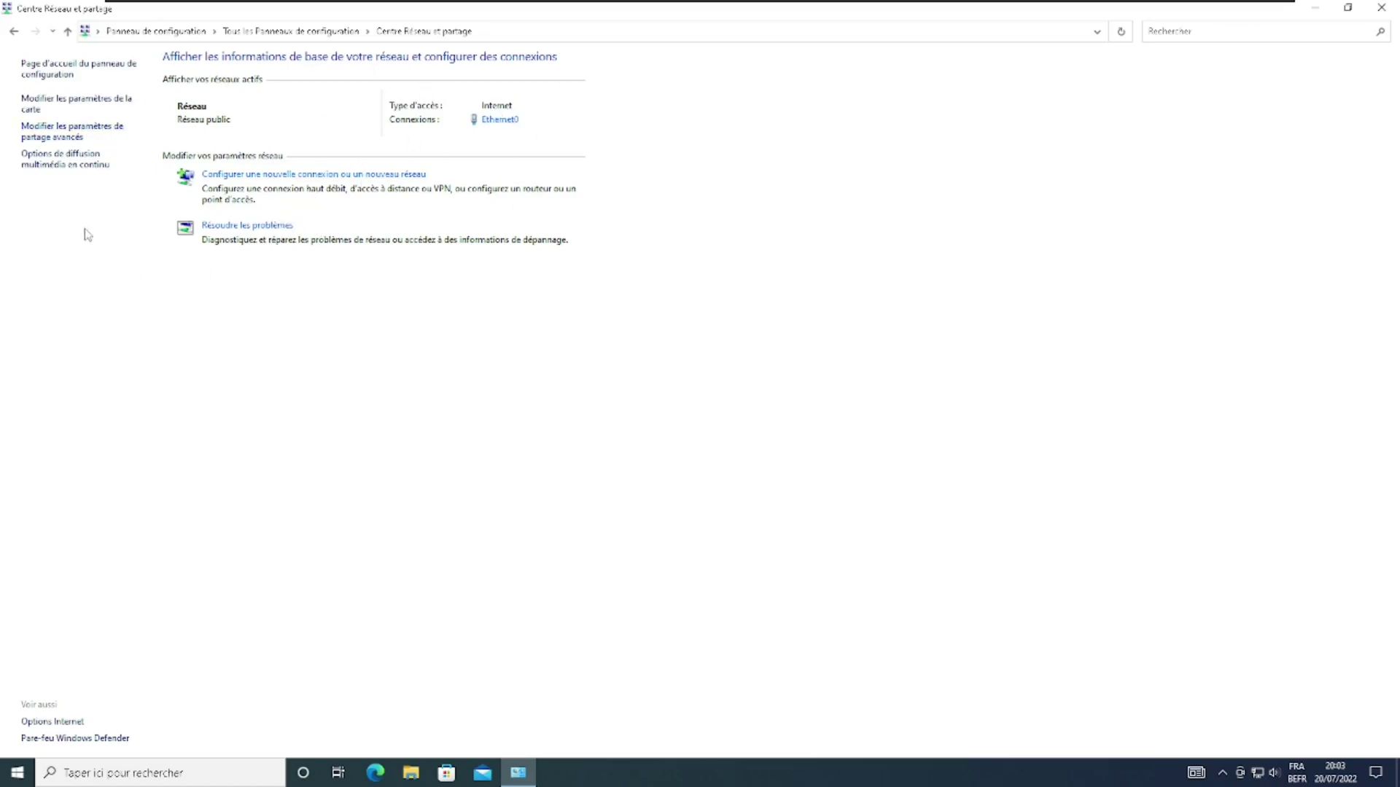
{"action": "left_click", "coordinate": [60, 109]}
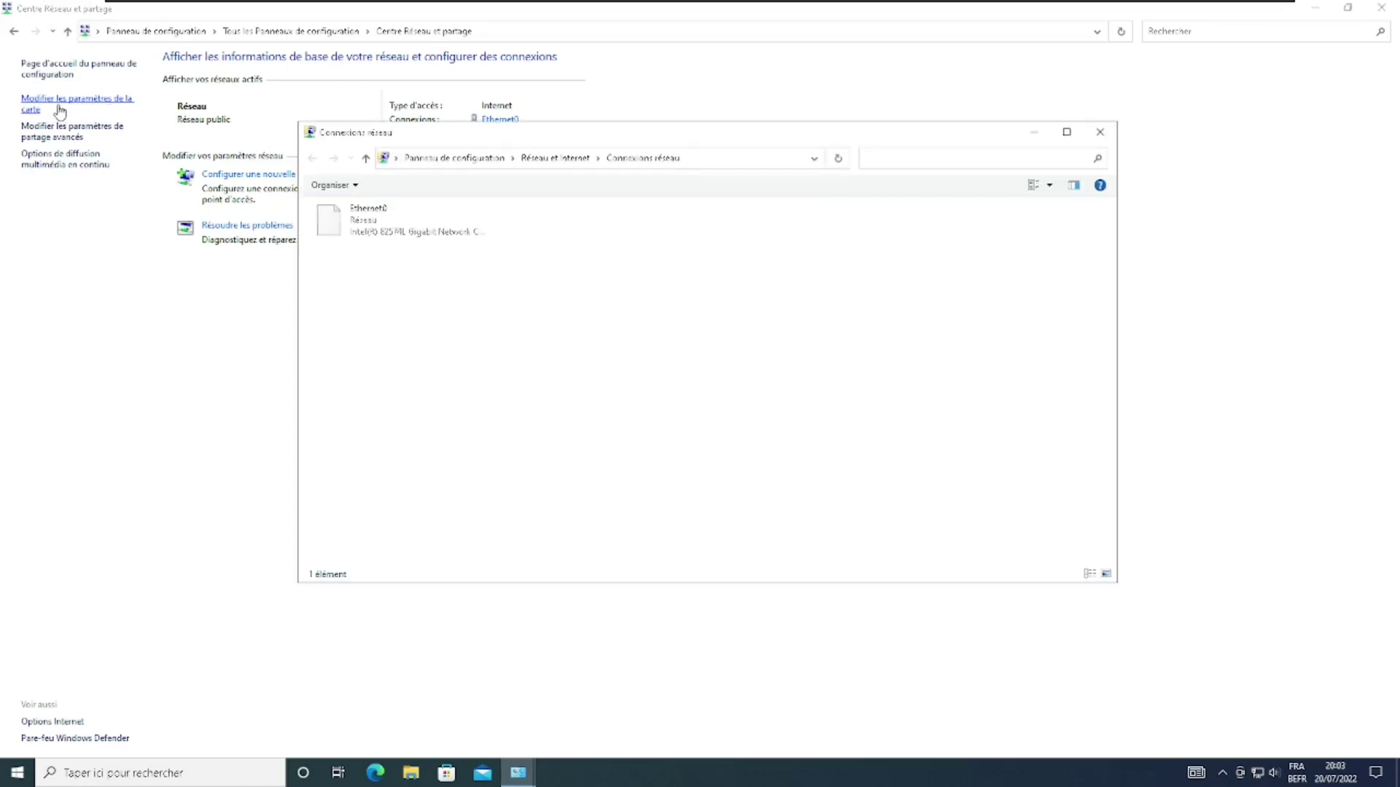
{"action": "left_click", "coordinate": [1381, 8]}
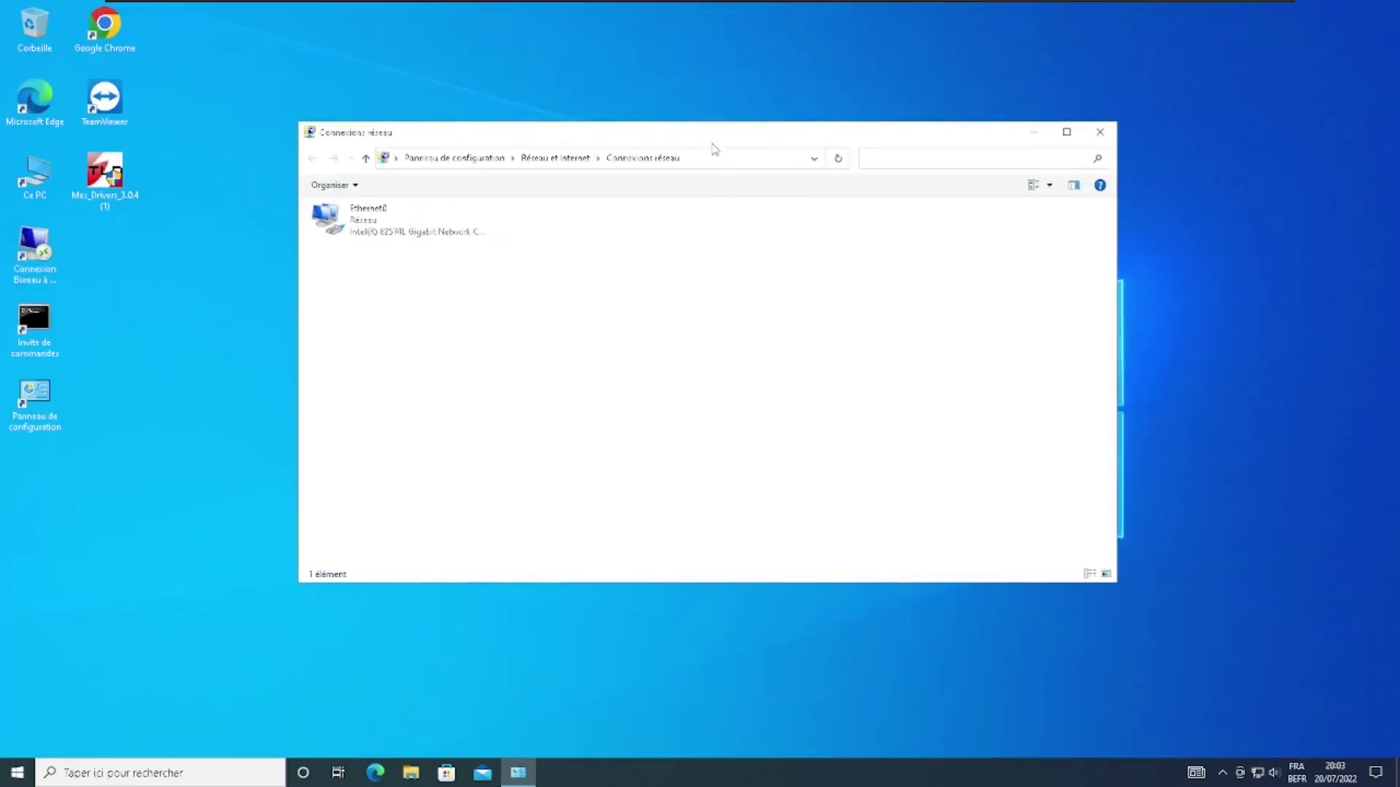
Reposition the Connexions réseau window and open the properties of the Ethernet0 adapter
{"action": "left_click_drag", "start_coordinate": [714, 145], "coordinate": [645, 143]}
{"action": "left_click_drag", "start_coordinate": [737, 138], "coordinate": [831, 116]}
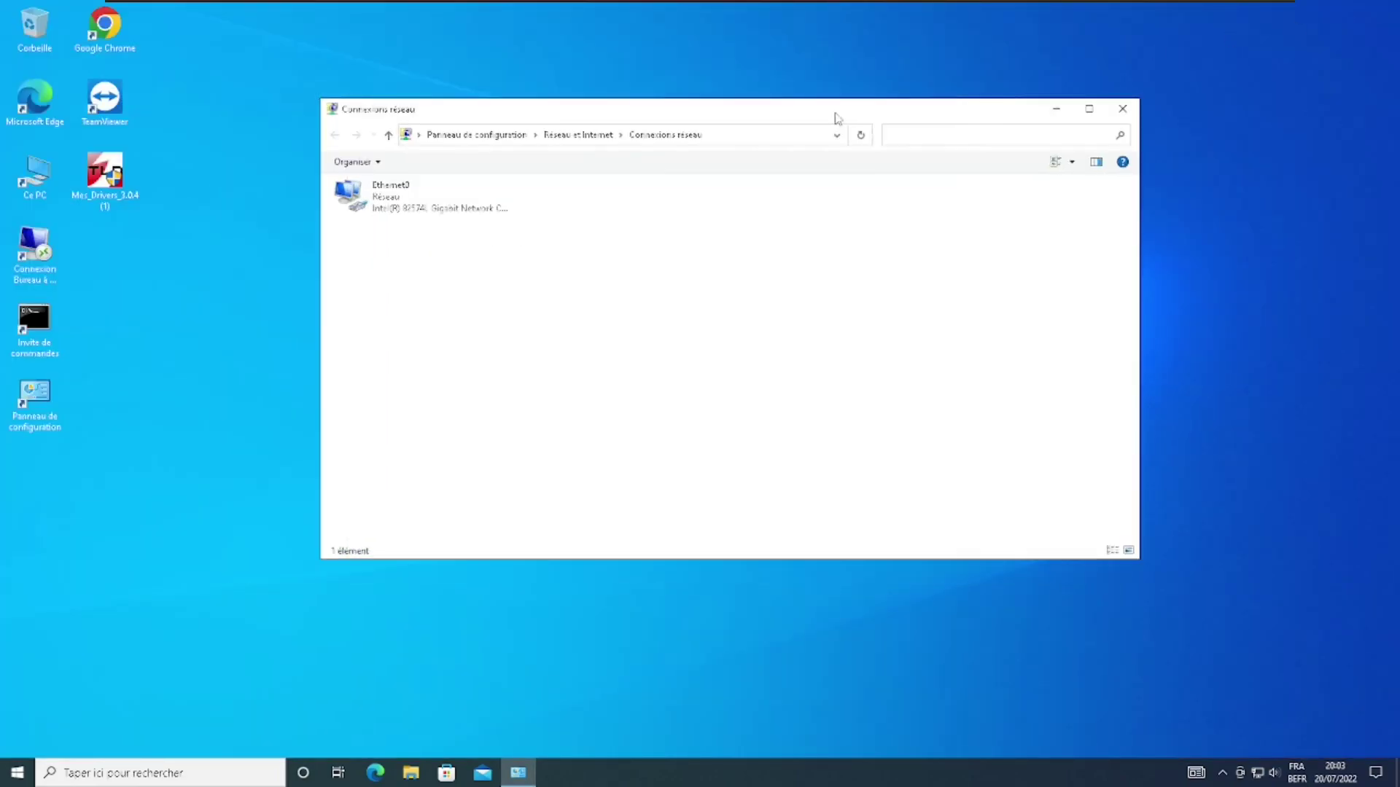
{"action": "left_click", "coordinate": [1086, 112]}
{"action": "left_click", "coordinate": [160, 109]}
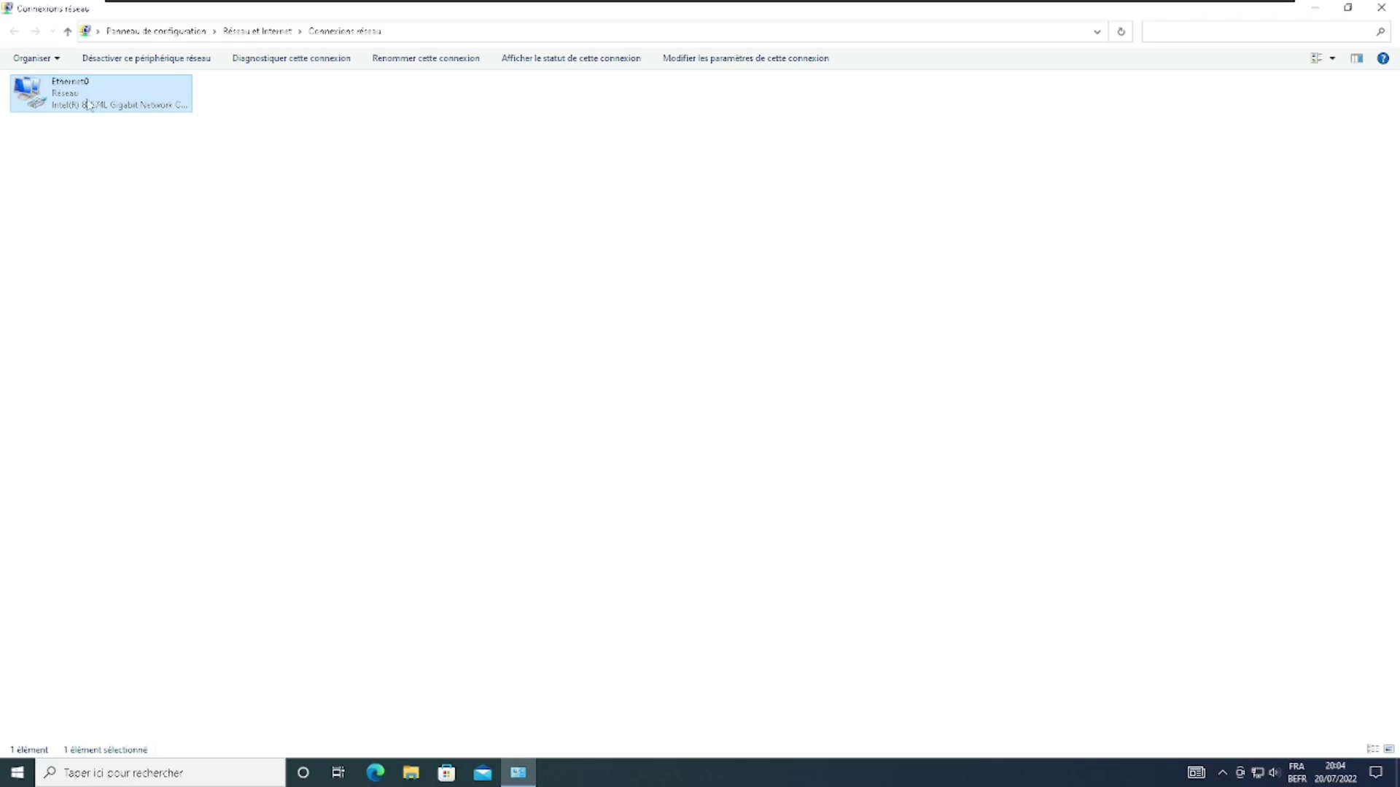
{"action": "mouse_move", "coordinate": [392, 5]}
{"action": "left_click_drag", "start_coordinate": [122, 20], "coordinate": [877, 157]}
{"action": "right_click", "coordinate": [883, 239]}
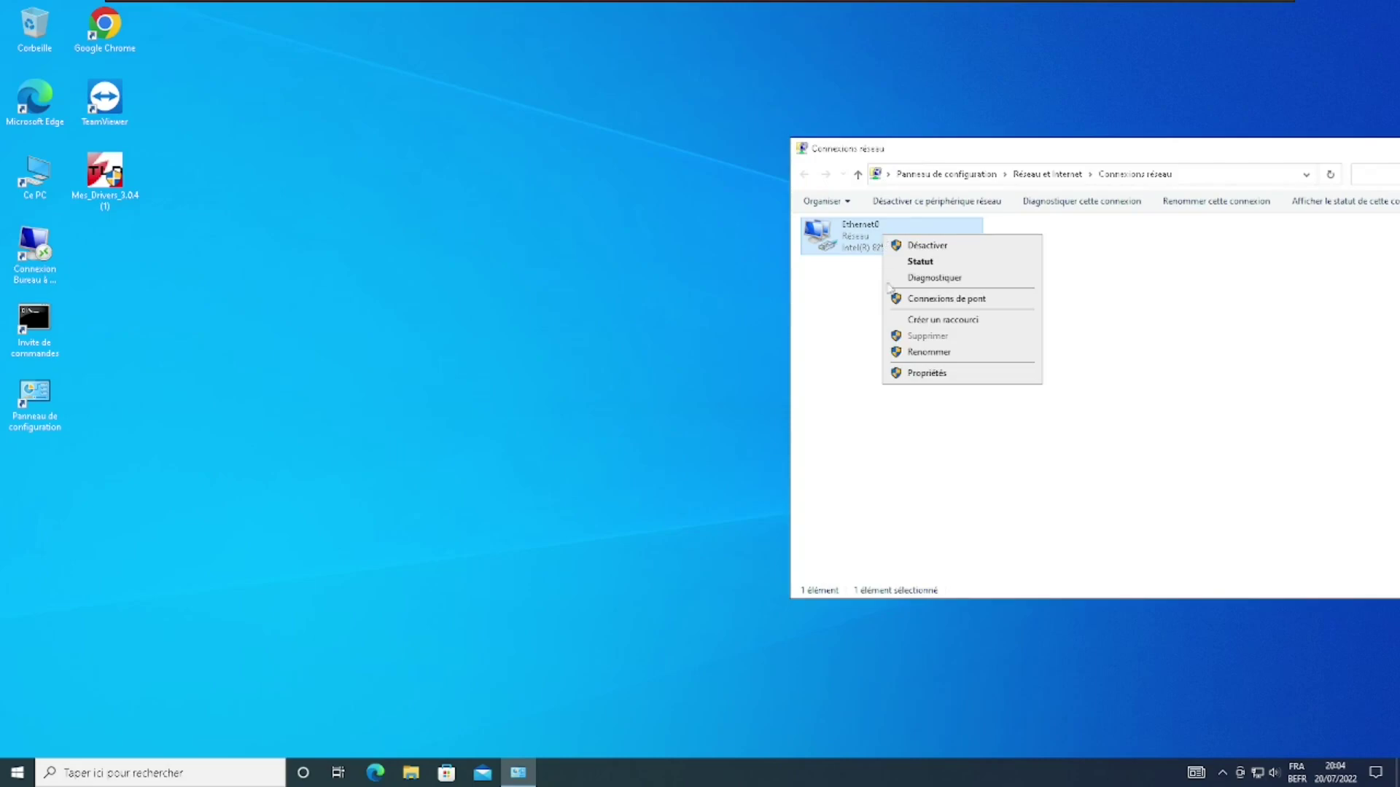
{"action": "left_click", "coordinate": [889, 374]}
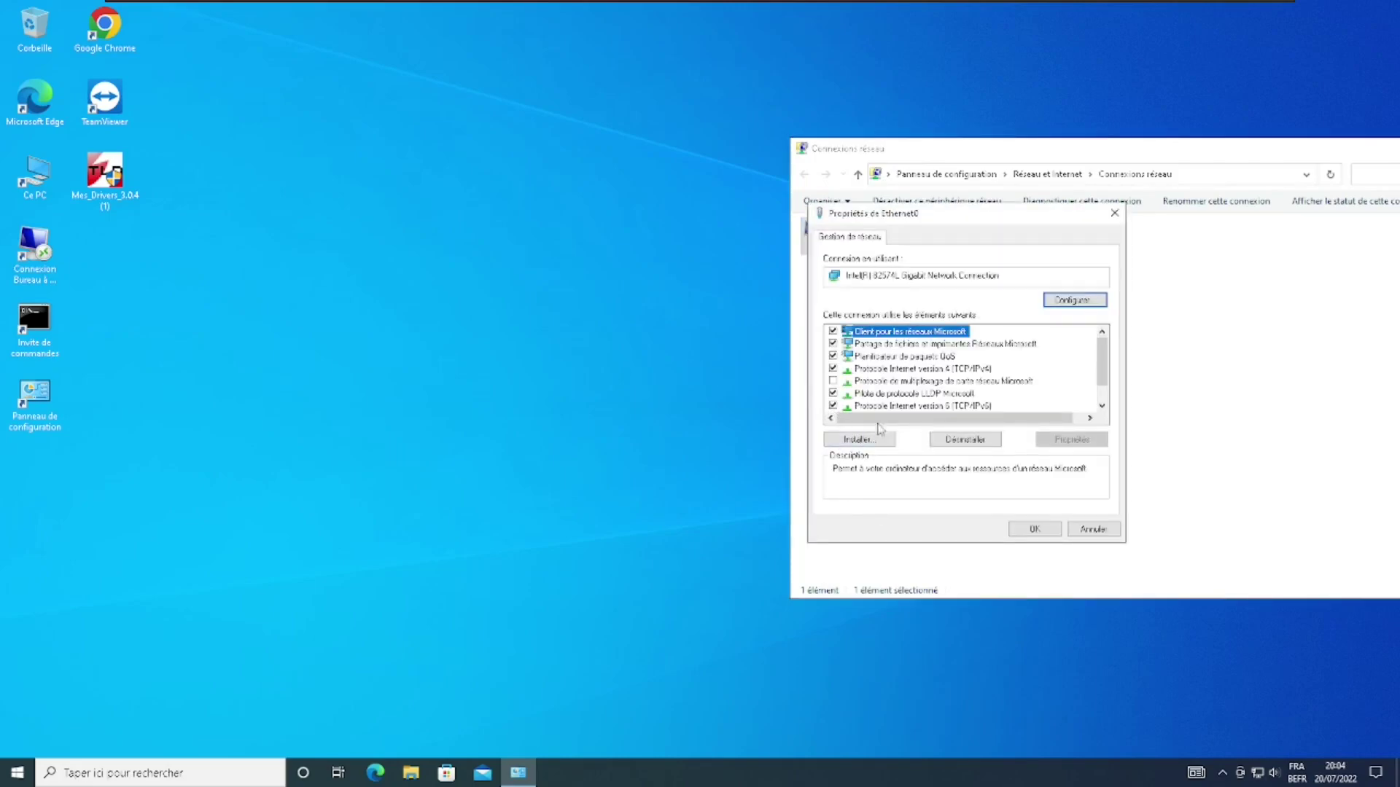
Find Protocole Internet version 4 (TCP/IPv4) among the adapter's items and open its properties
{"action": "scroll", "coordinate": [865, 373], "scroll_direction": "down", "scroll_amount": 1}
{"action": "scroll", "coordinate": [865, 379], "scroll_direction": "up", "scroll_amount": 1}
{"action": "scroll", "coordinate": [868, 394], "scroll_direction": "down", "scroll_amount": 1}
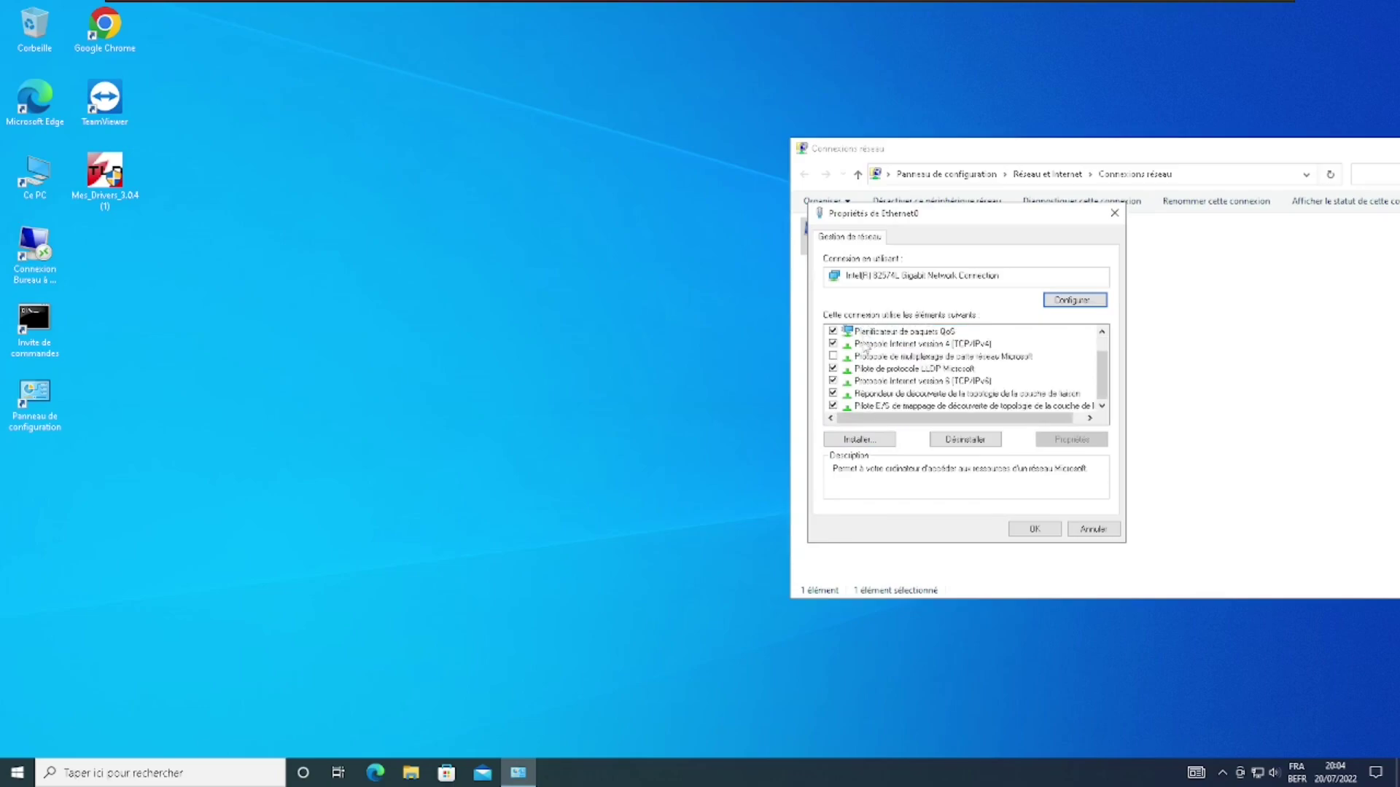
{"action": "scroll", "coordinate": [884, 405], "scroll_direction": "up", "scroll_amount": 1}
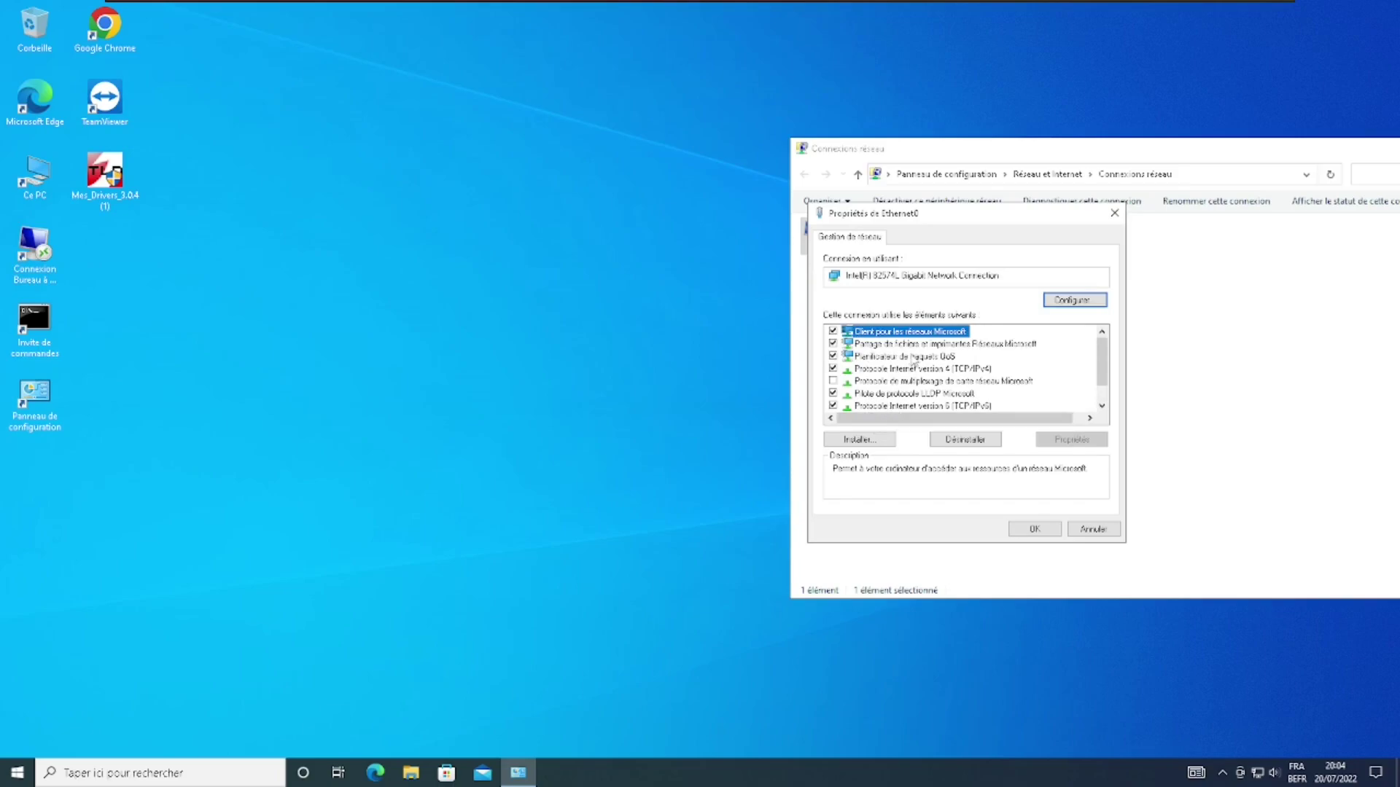
{"action": "left_click", "coordinate": [875, 381]}
{"action": "left_click", "coordinate": [861, 370]}
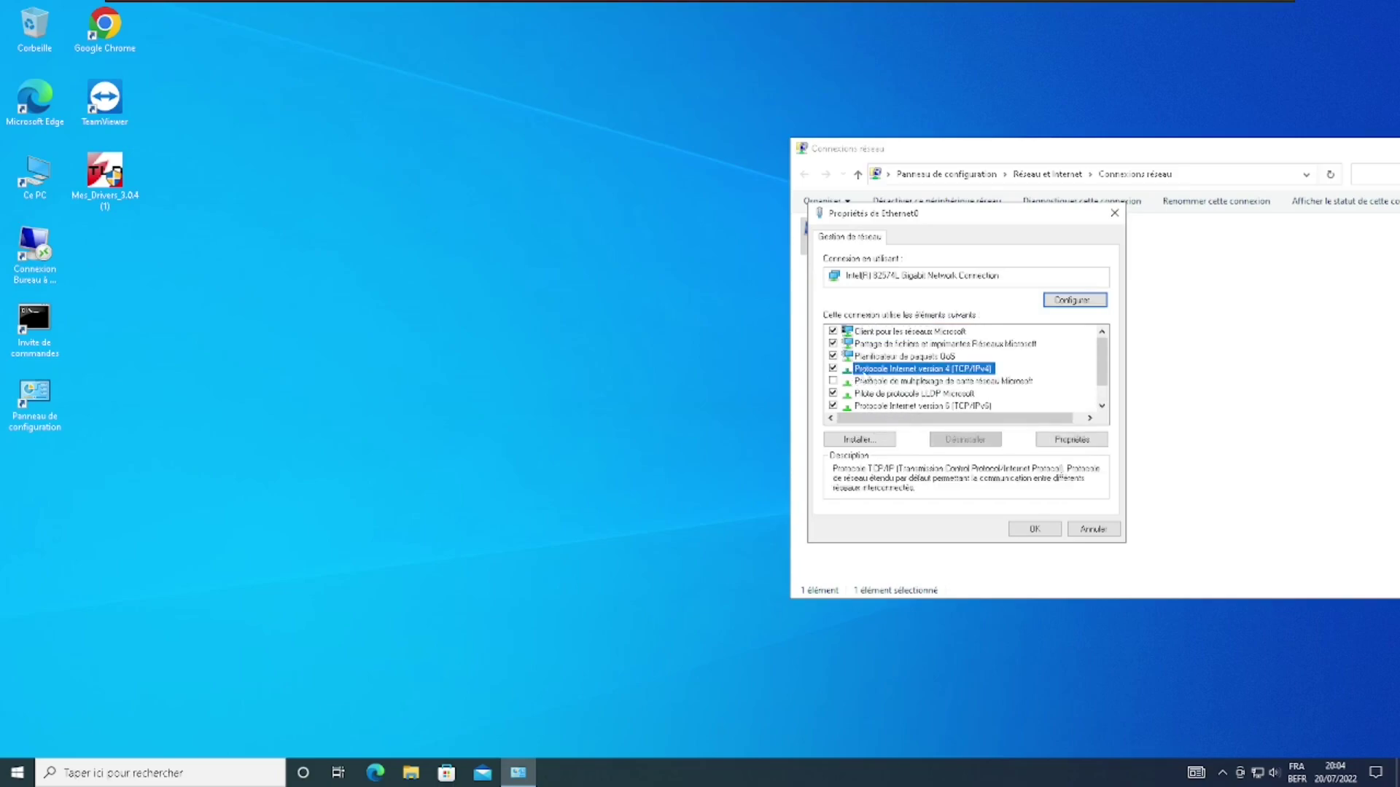
{"action": "double_click", "coordinate": [975, 370]}
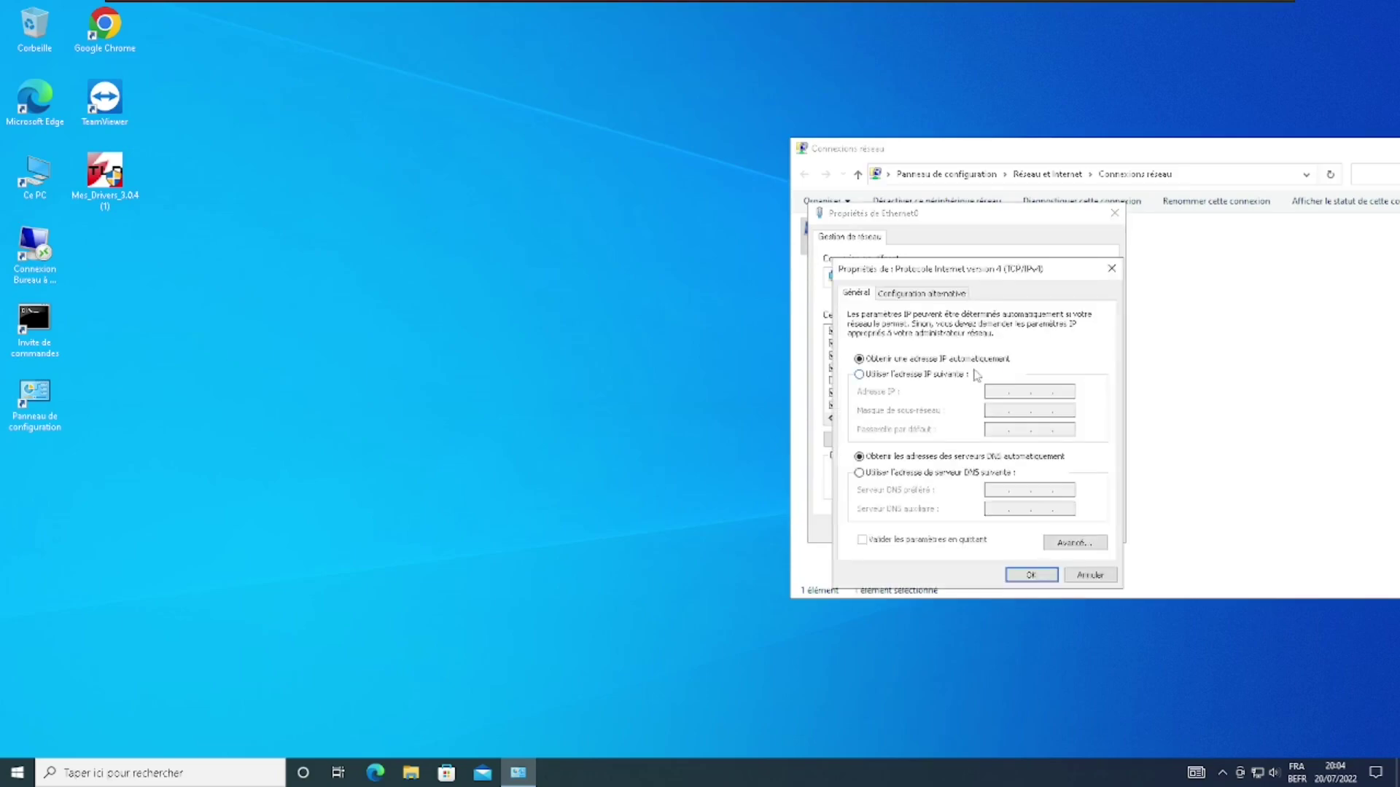
Look over the alternate IPv4 configuration, and set the general settings to use a manually specified IP address
{"action": "left_click_drag", "start_coordinate": [969, 270], "coordinate": [898, 243]}
{"action": "left_click_drag", "start_coordinate": [459, 153], "coordinate": [459, 153]}
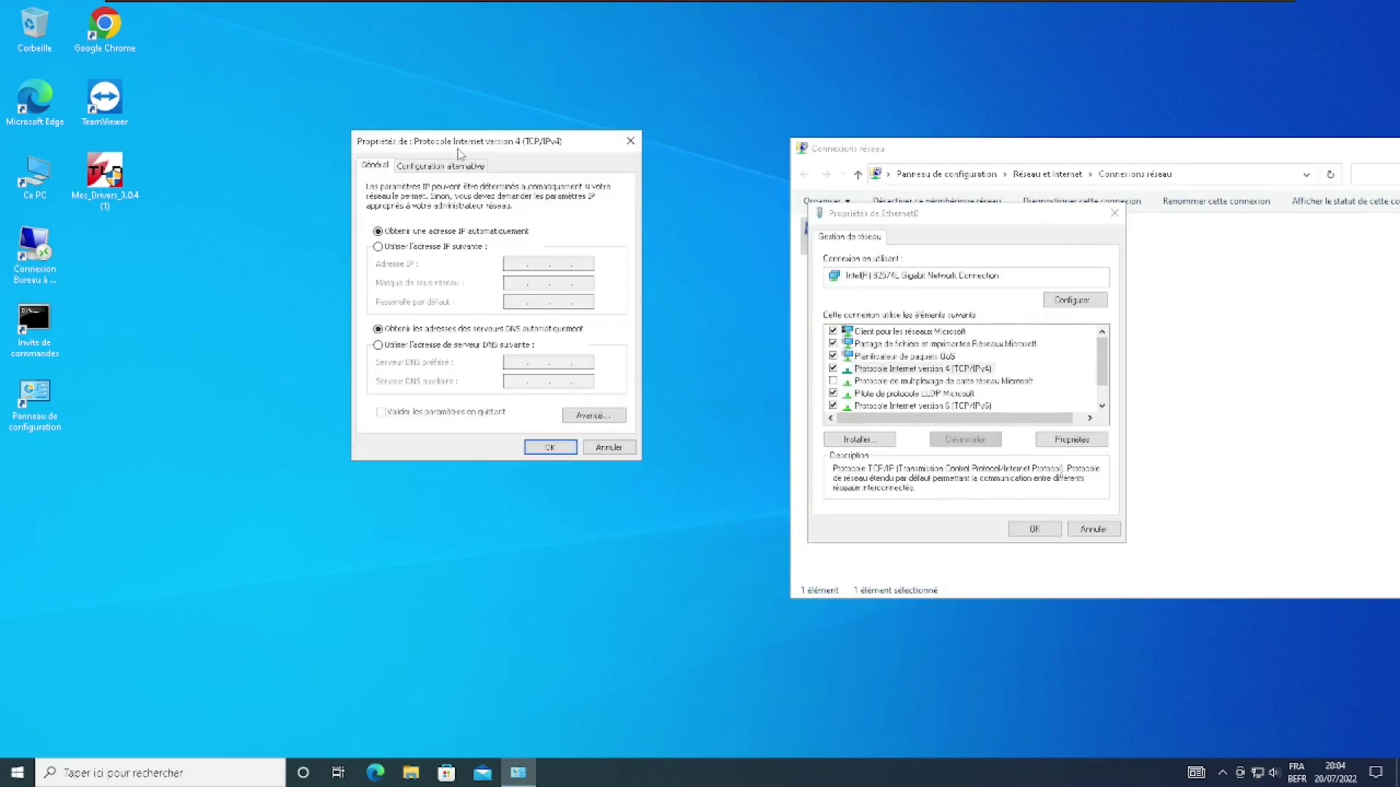
{"action": "left_click", "coordinate": [442, 167]}
{"action": "left_click", "coordinate": [378, 167]}
{"action": "left_click", "coordinate": [398, 168]}
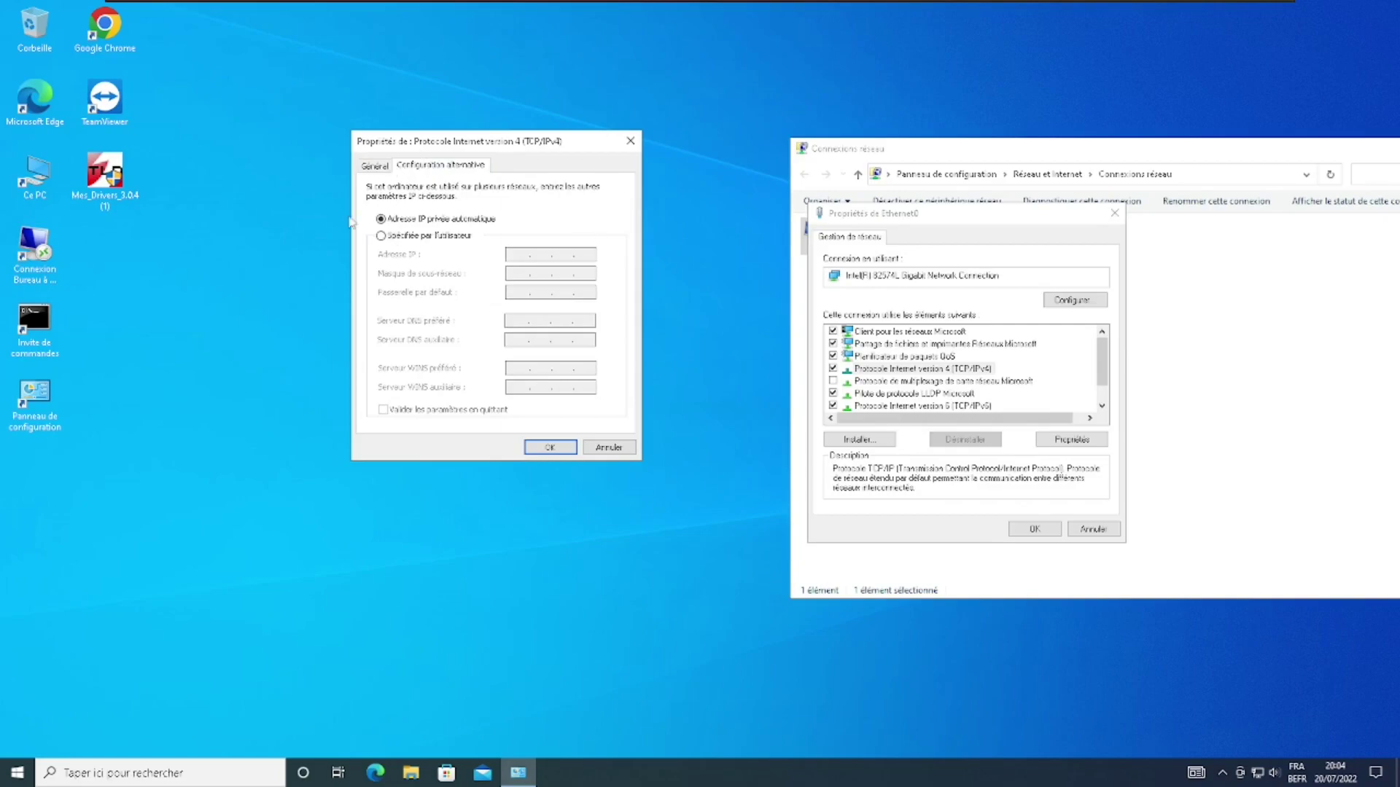
{"action": "left_click", "coordinate": [374, 167]}
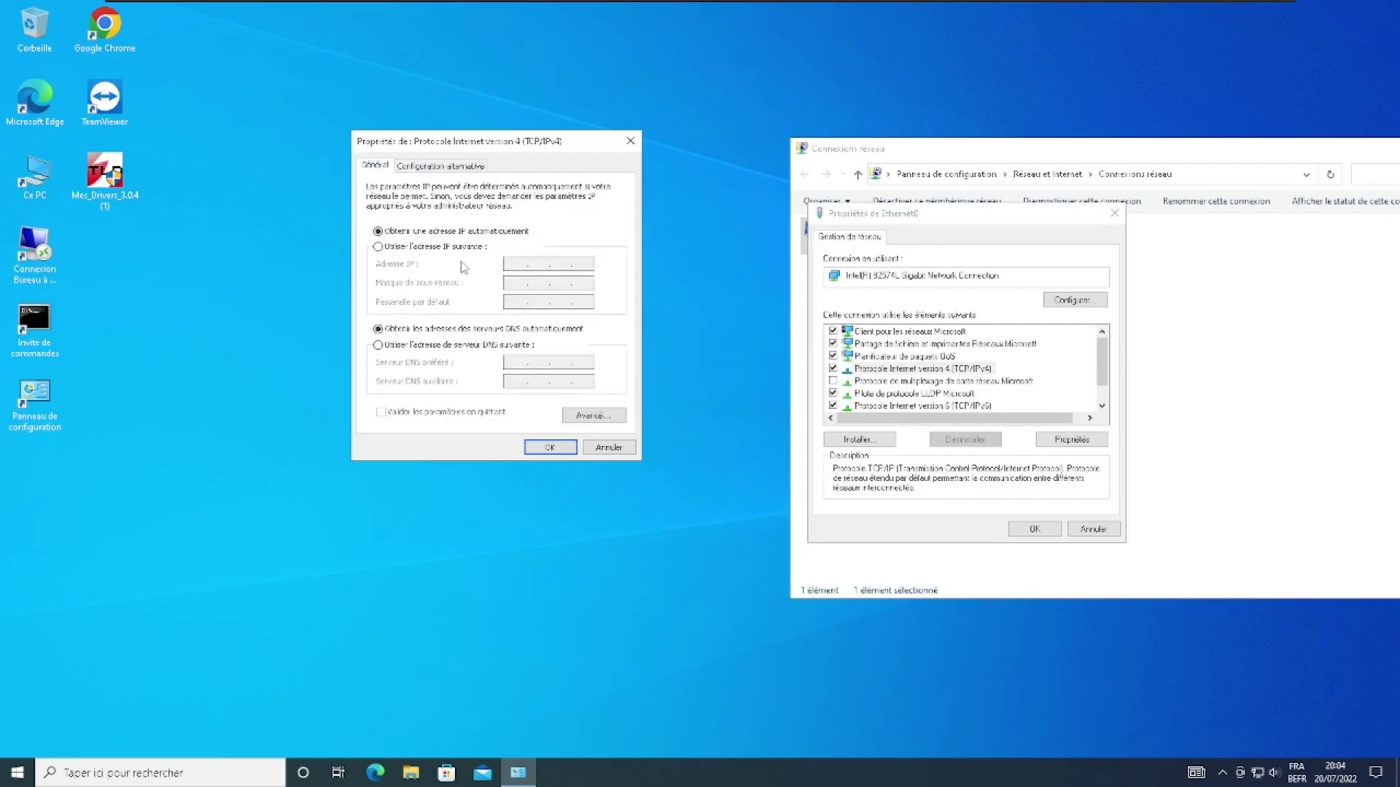
{"action": "left_click", "coordinate": [379, 248]}
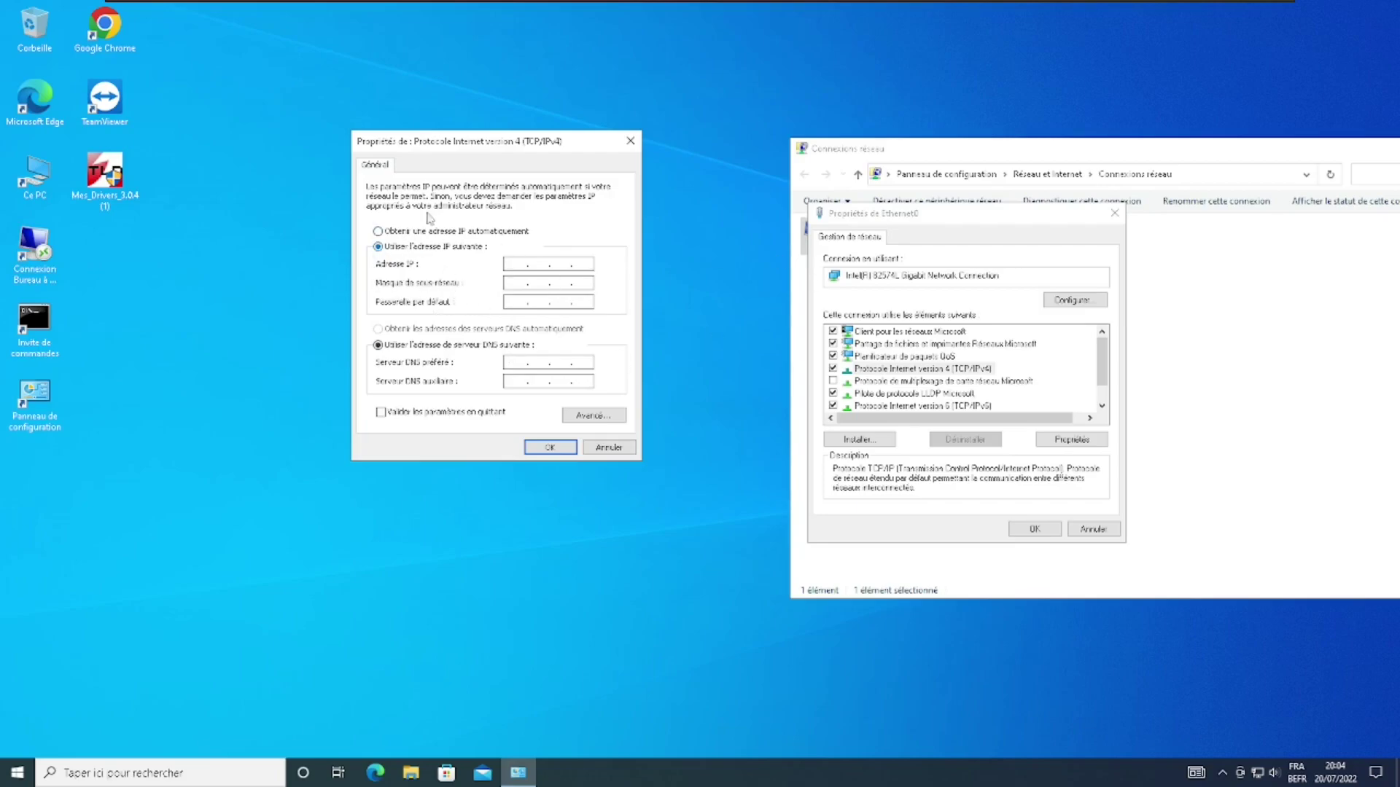
Open the Command Prompt, run ipconfig to display the current IP configuration, and place it beside the IPv4 properties dialog
{"action": "left_click_drag", "start_coordinate": [479, 144], "coordinate": [670, 57]}
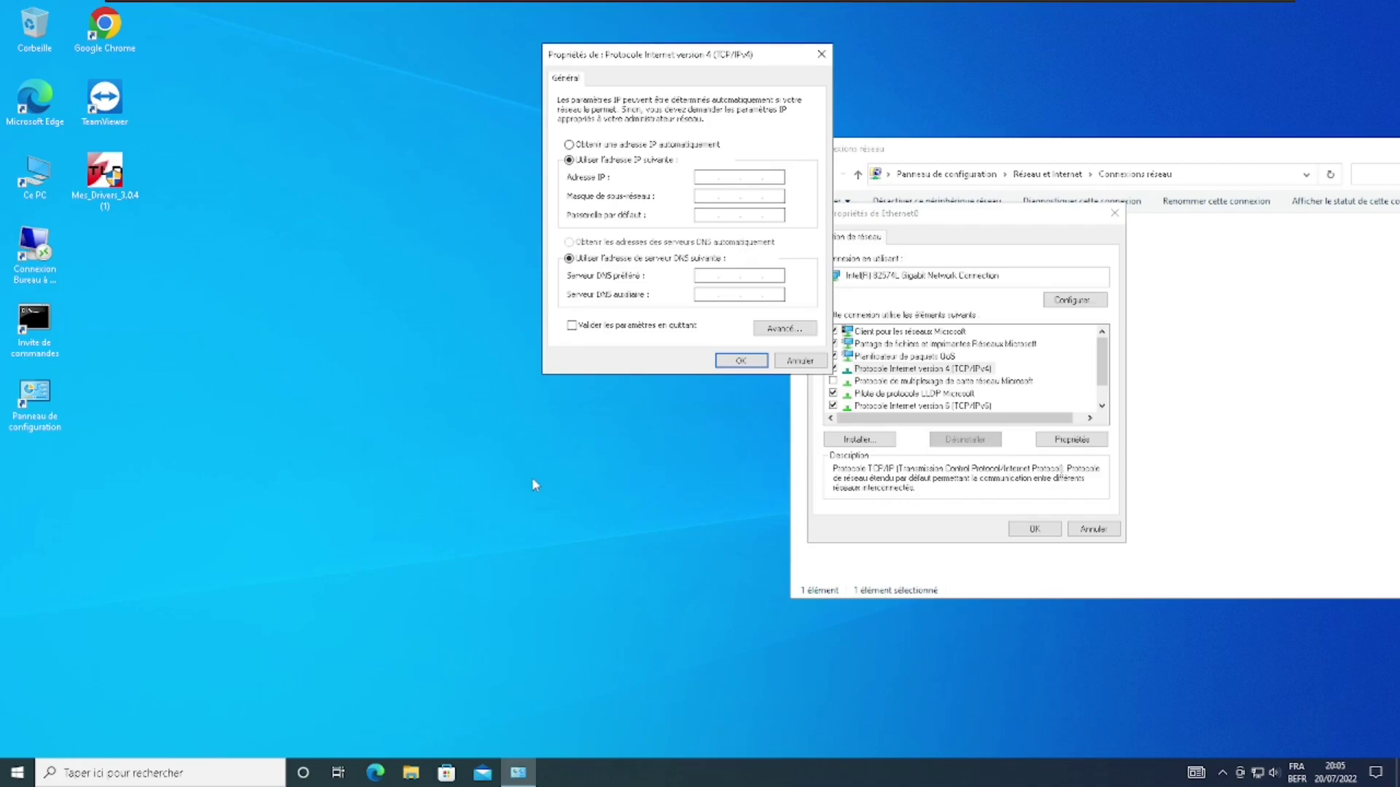
{"action": "left_click", "coordinate": [190, 267]}
{"action": "left_click", "coordinate": [602, 188]}
{"action": "double_click", "coordinate": [34, 321]}
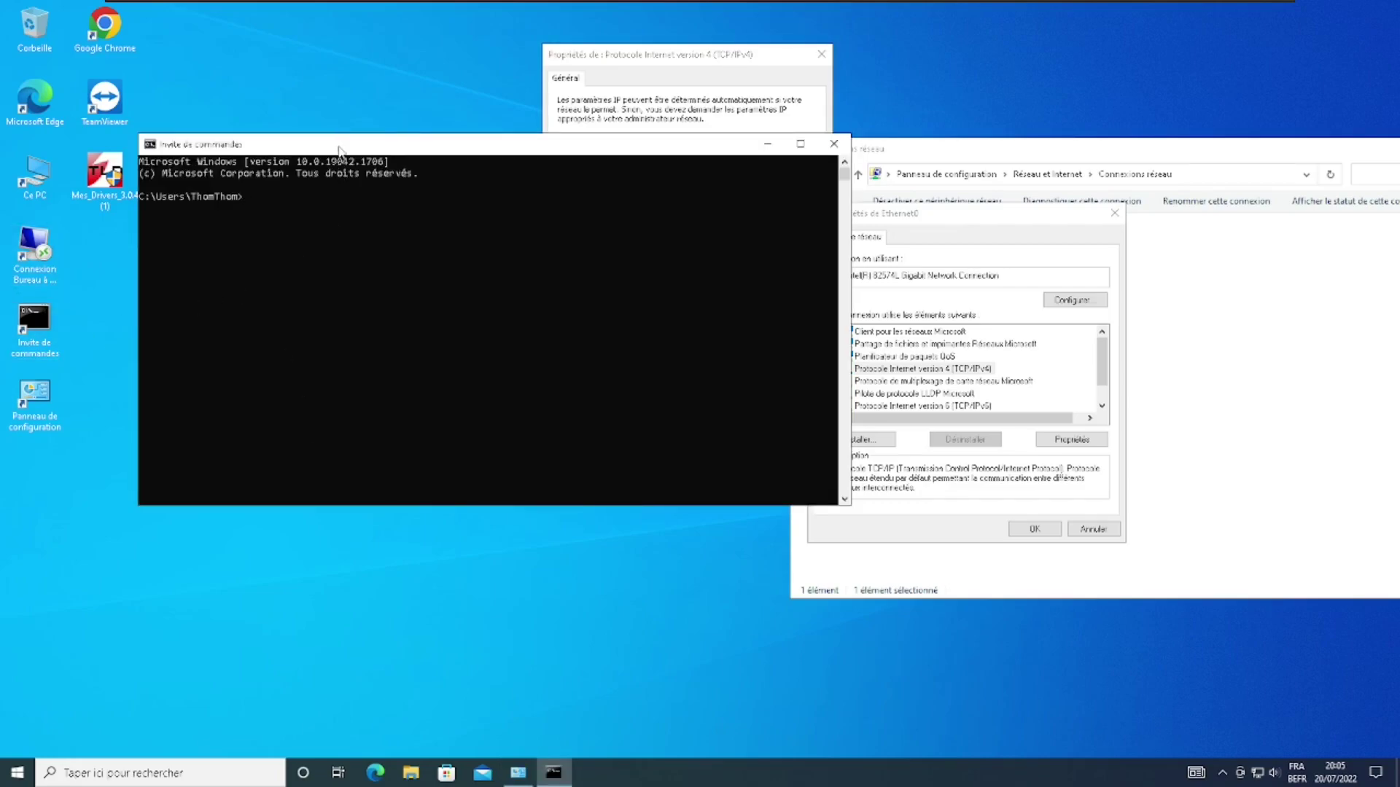
{"action": "left_click_drag", "start_coordinate": [339, 145], "coordinate": [654, 300]}
{"action": "type", "text": "ip"}
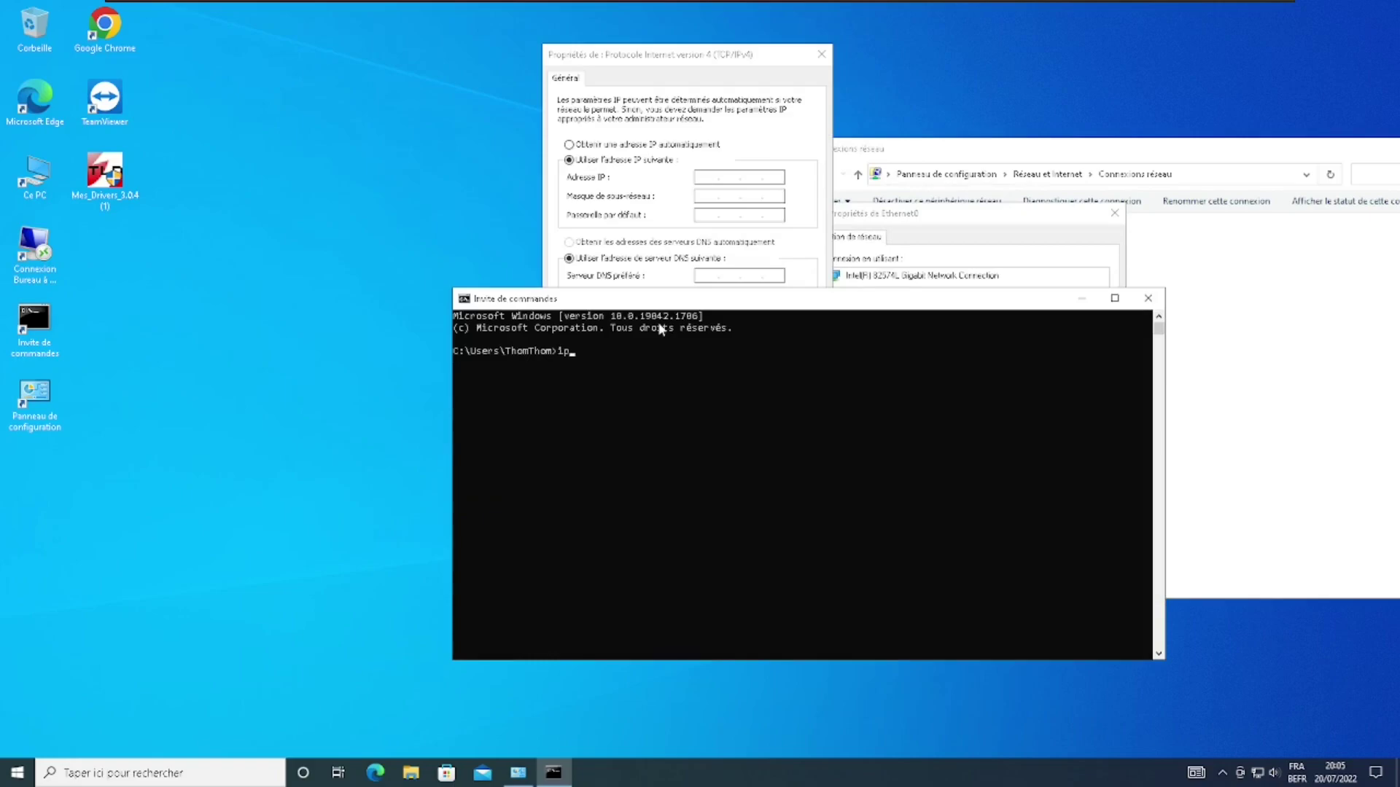
{"action": "type", "text": "config"}
{"action": "key", "text": "Return"}
{"action": "left_click_drag", "start_coordinate": [642, 299], "coordinate": [307, 413]}
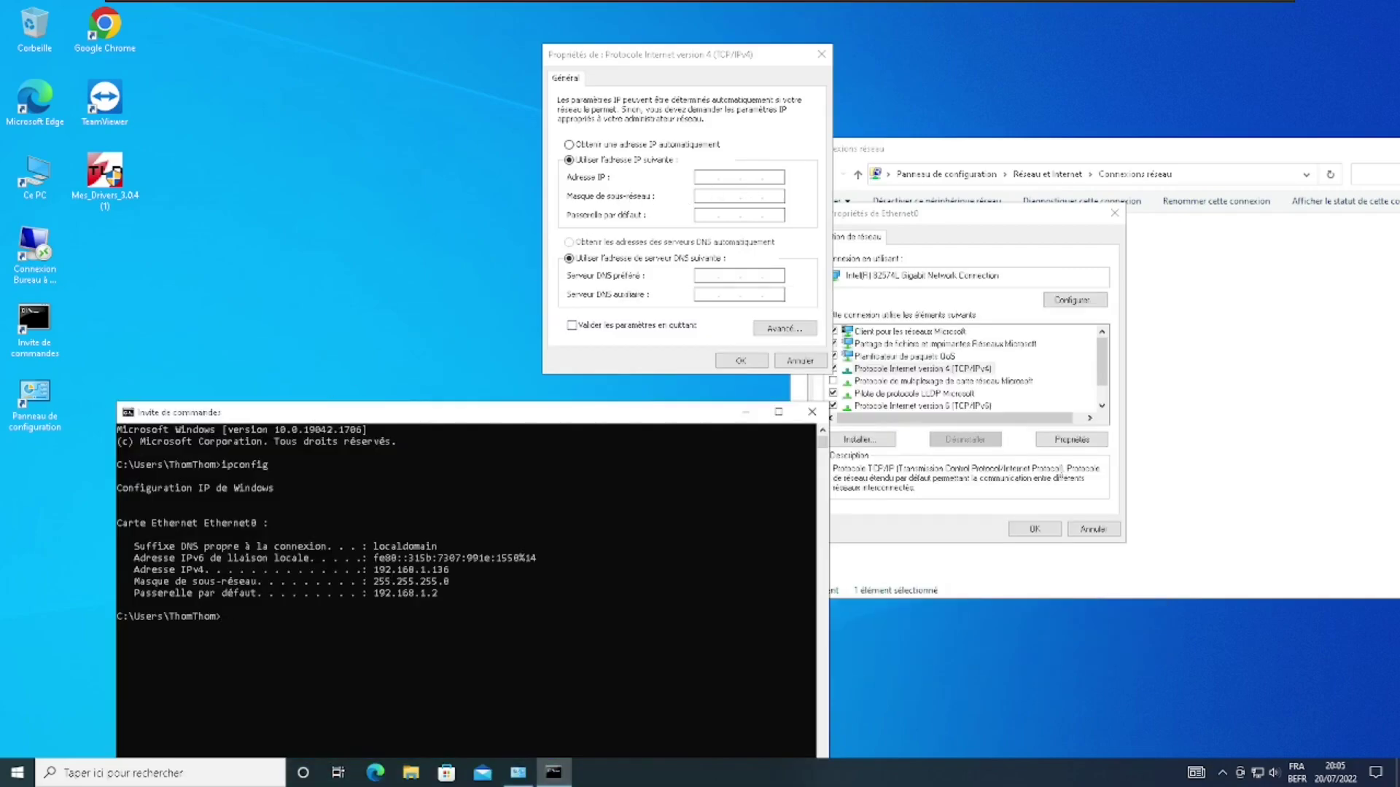
Set the IPv4 address to 192.168.1.136 with subnet mask 255.255.255.0
{"action": "left_click", "coordinate": [707, 177]}
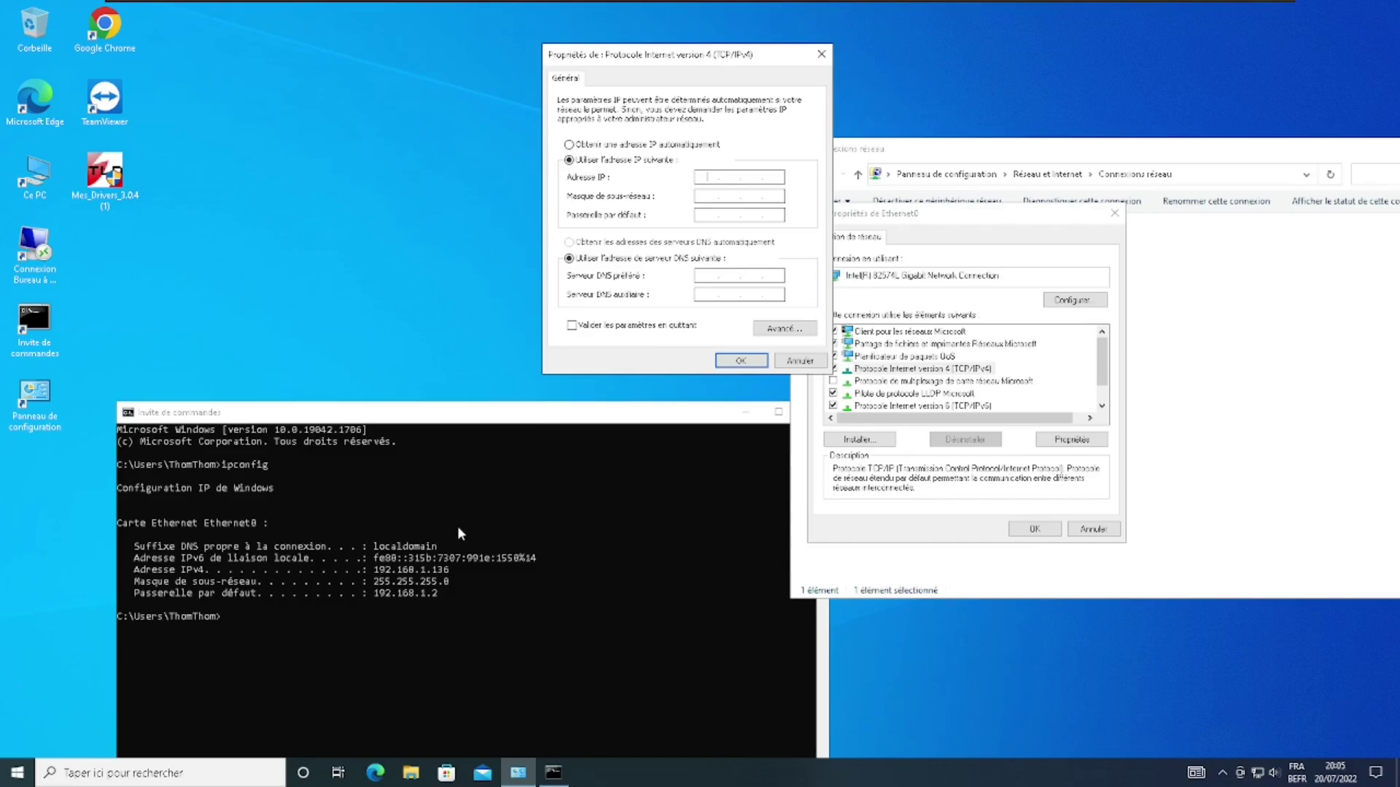
{"action": "type", "text": "92168"}
{"action": "type", "text": "1.16"}
{"action": "type", "text": "2"}
{"action": "type", "text": "36"}
{"action": "left_click", "coordinate": [723, 200]}
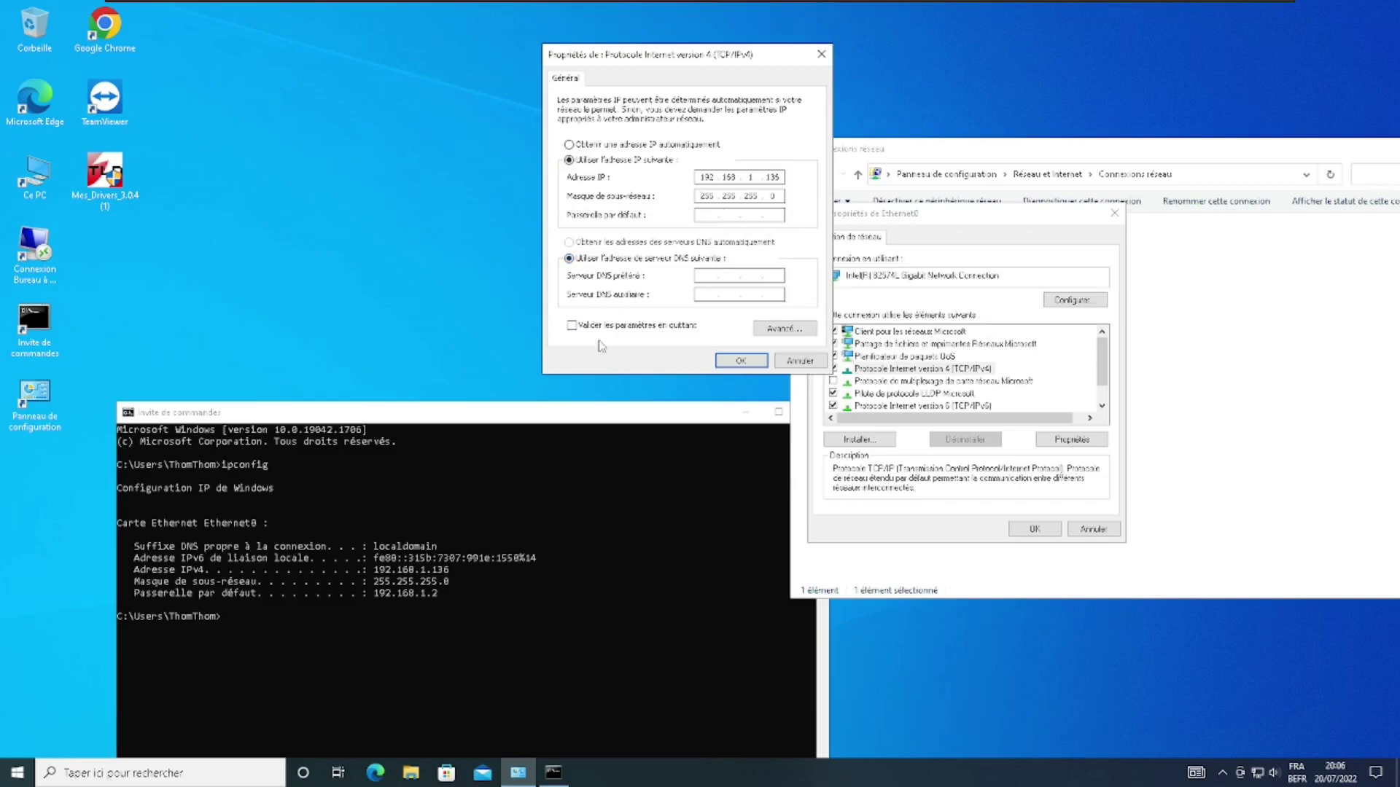
Set the default gateway to 192.168.1.2 and put the Command Prompt window out of the way
{"action": "left_click", "coordinate": [711, 212]}
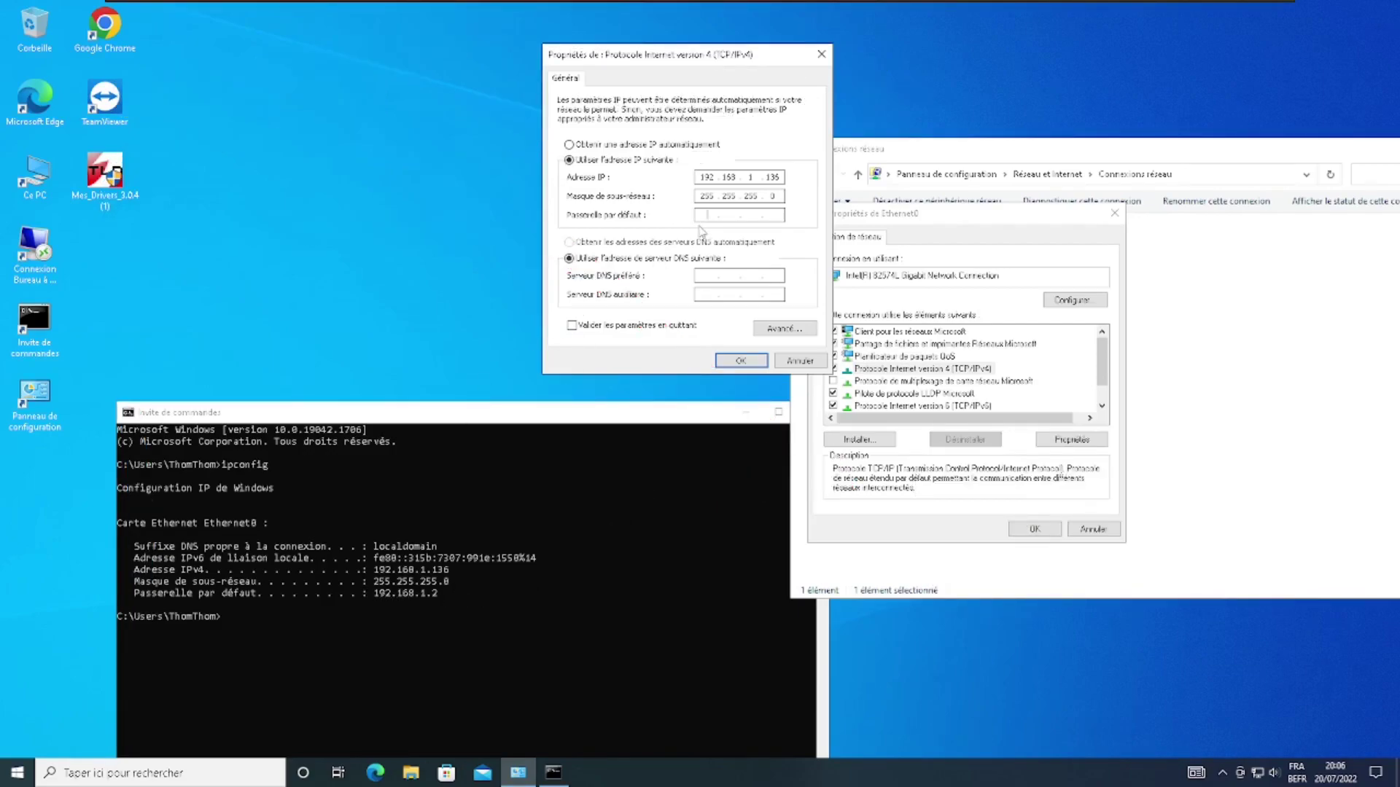
{"action": "type", "text": "192.168.1.2"}
{"action": "mouse_move", "coordinate": [611, 418]}
{"action": "left_mouse_down"}
{"action": "mouse_move", "coordinate": [444, 410]}
{"action": "mouse_move", "coordinate": [598, 410]}
{"action": "left_mouse_up"}
{"action": "left_click", "coordinate": [703, 405]}
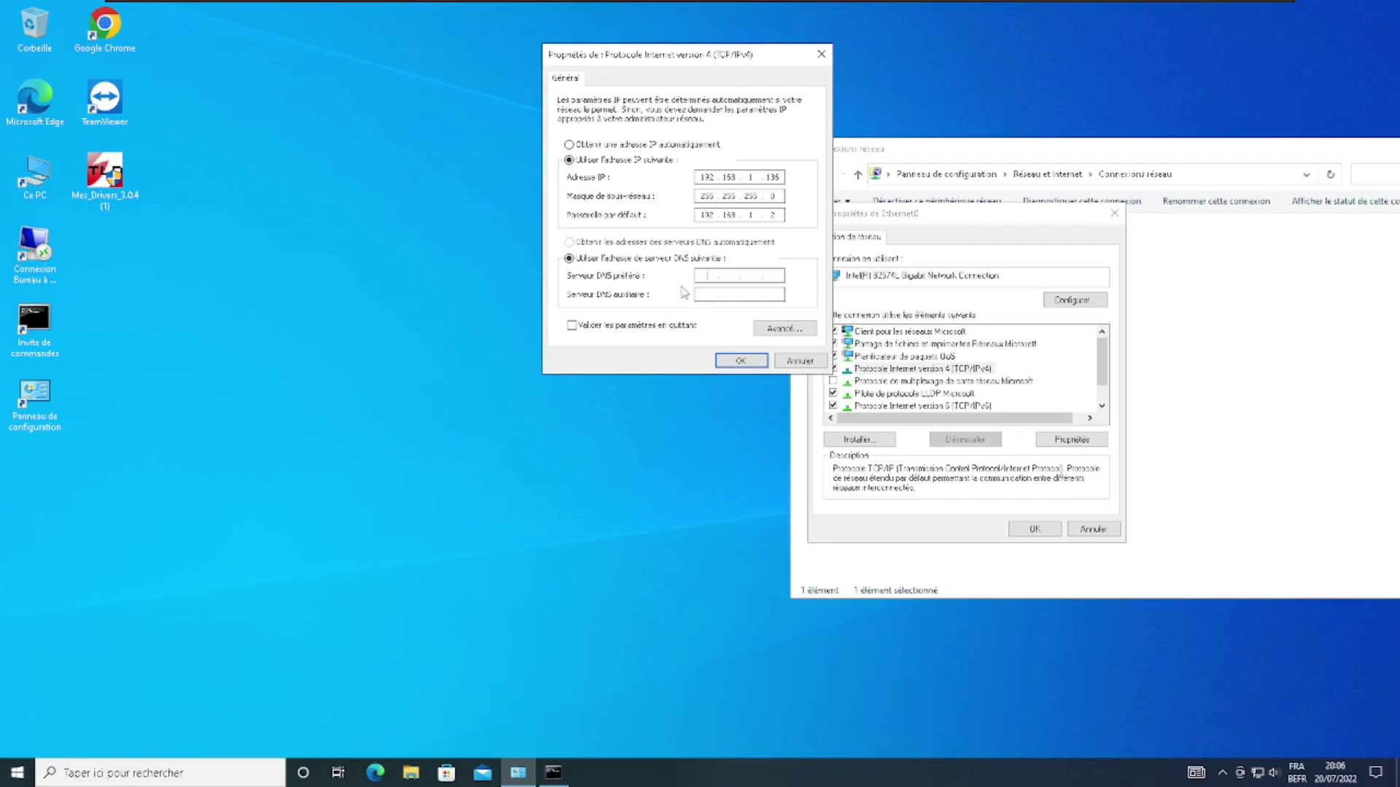
Set the preferred DNS server to 8.8.8.8 and confirm both the IPv4 and the Ethernet0 properties
{"action": "type", "text": "8.8.8.8"}
{"action": "left_click", "coordinate": [717, 297]}
{"action": "left_click", "coordinate": [719, 362]}
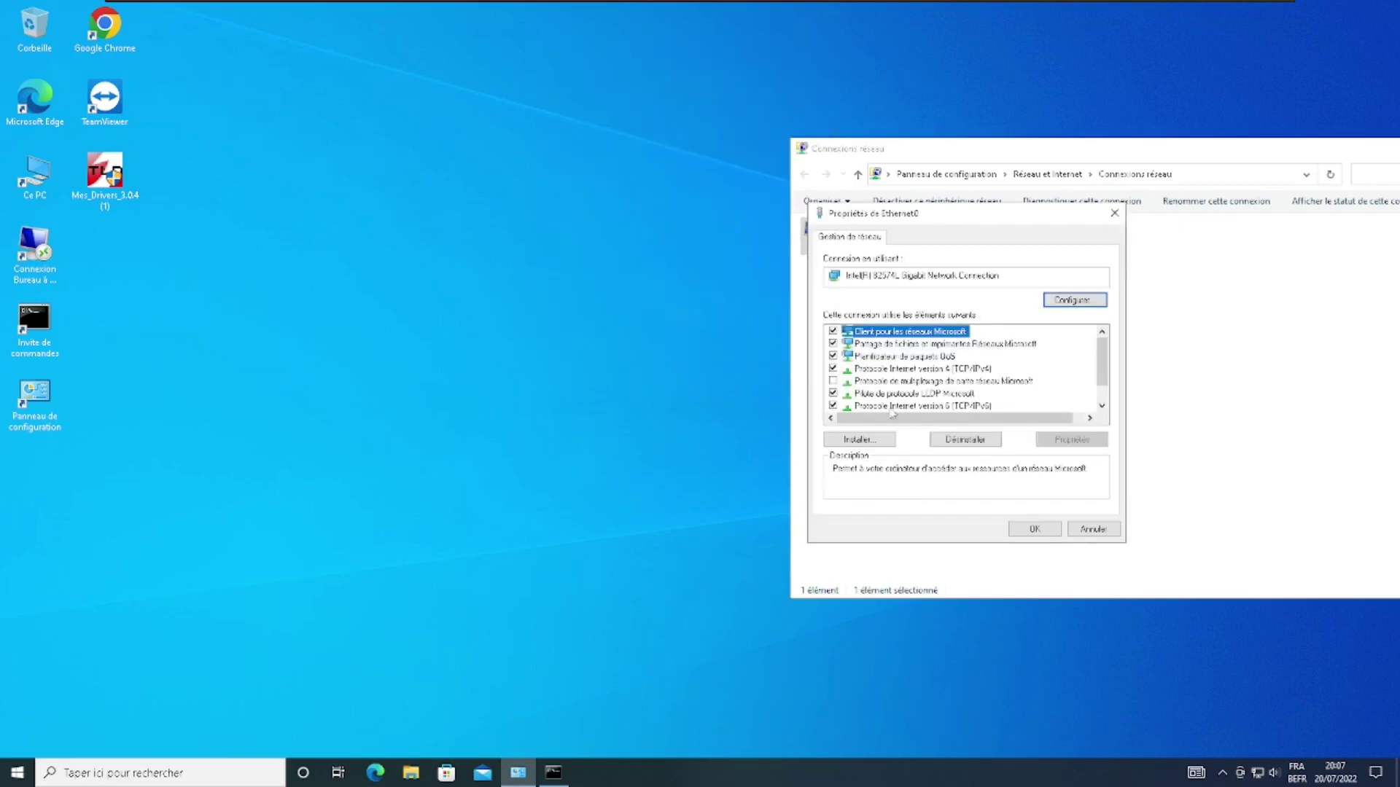
{"action": "left_click", "coordinate": [1036, 528]}
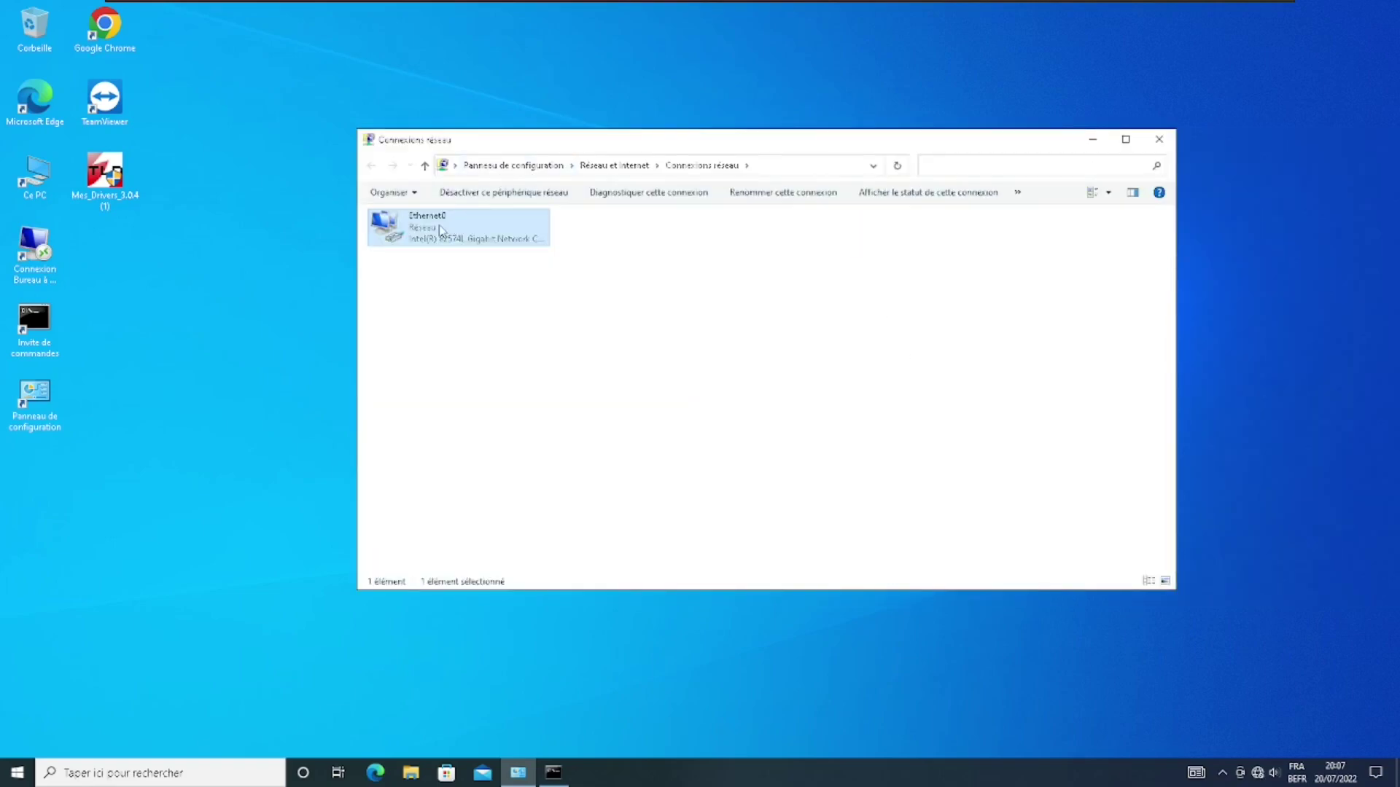
Disable the Ethernet0 adapter and re-enable it to reload its network settings
{"action": "right_click", "coordinate": [421, 242]}
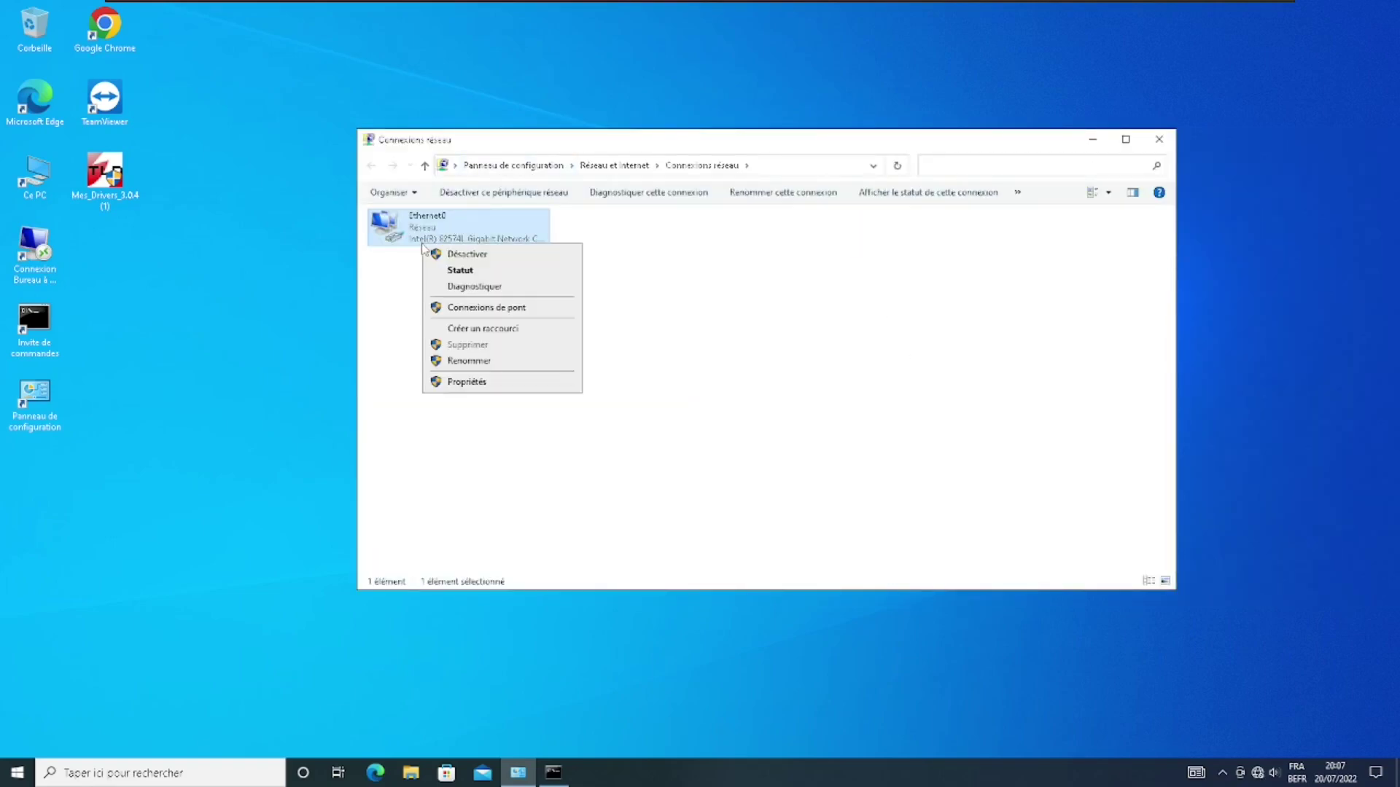
{"action": "left_click", "coordinate": [457, 265]}
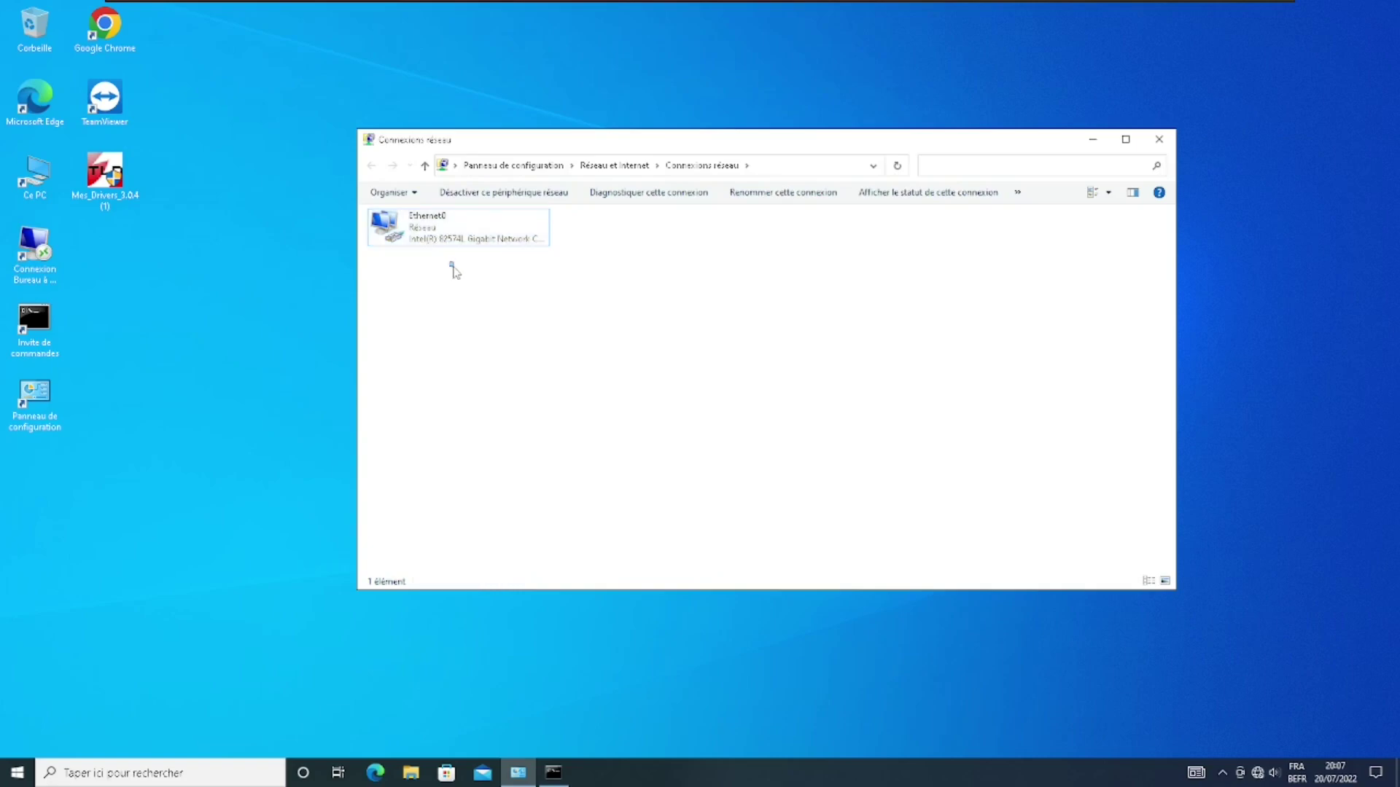
{"action": "right_click", "coordinate": [409, 239]}
{"action": "left_click", "coordinate": [426, 252]}
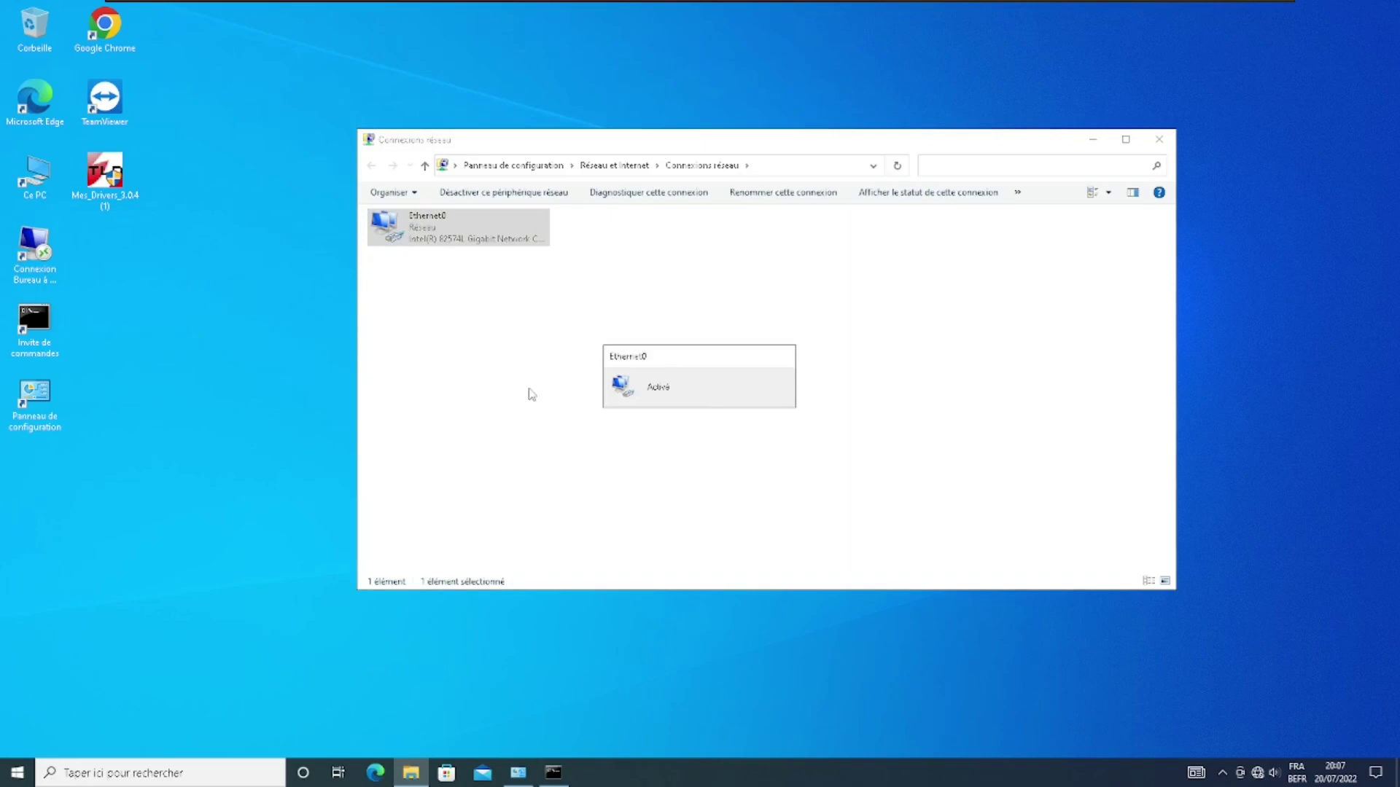
Check the Ethernet0 connection status, rerun ipconfig in the Command Prompt to verify the IP configuration, and close it
{"action": "double_click", "coordinate": [506, 222]}
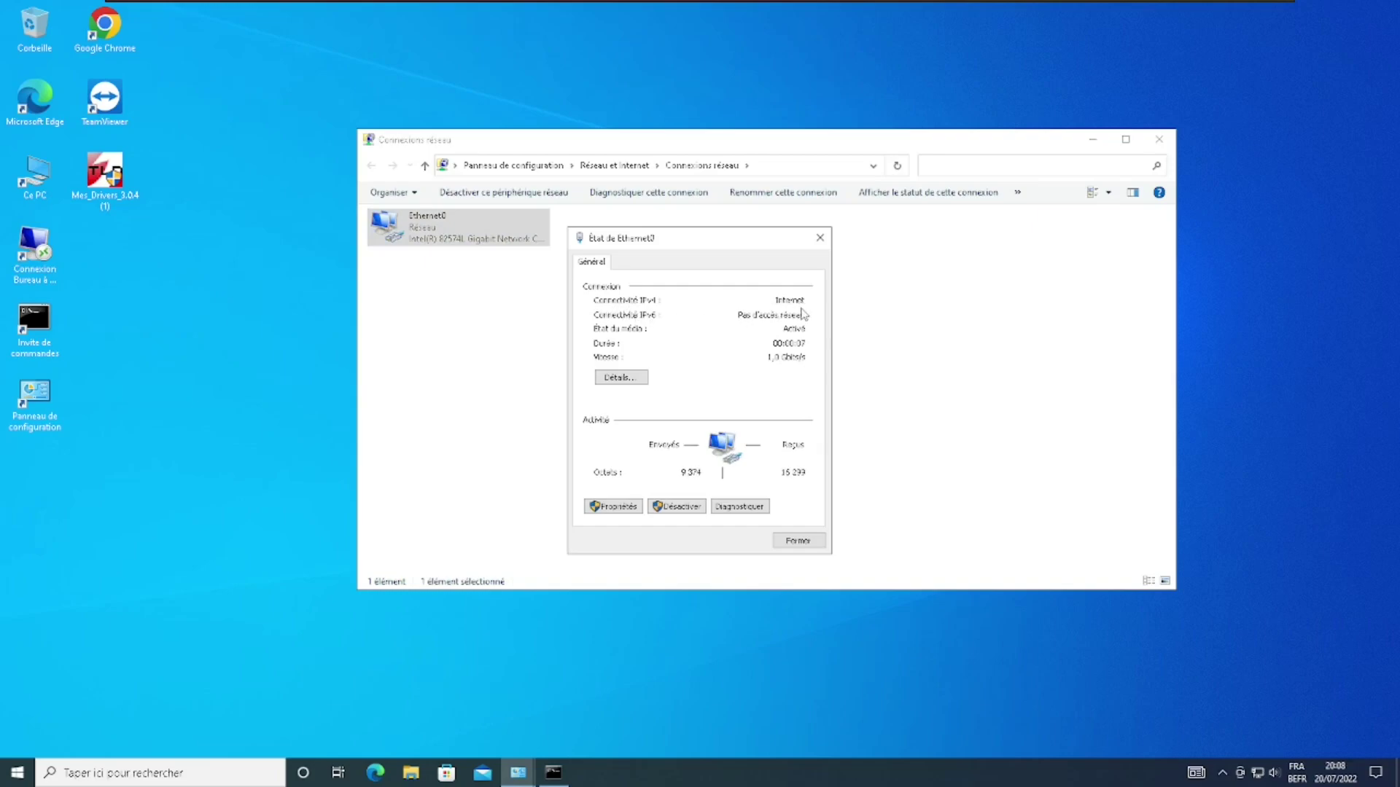
{"action": "left_click", "coordinate": [819, 238]}
{"action": "mouse_move", "coordinate": [554, 775]}
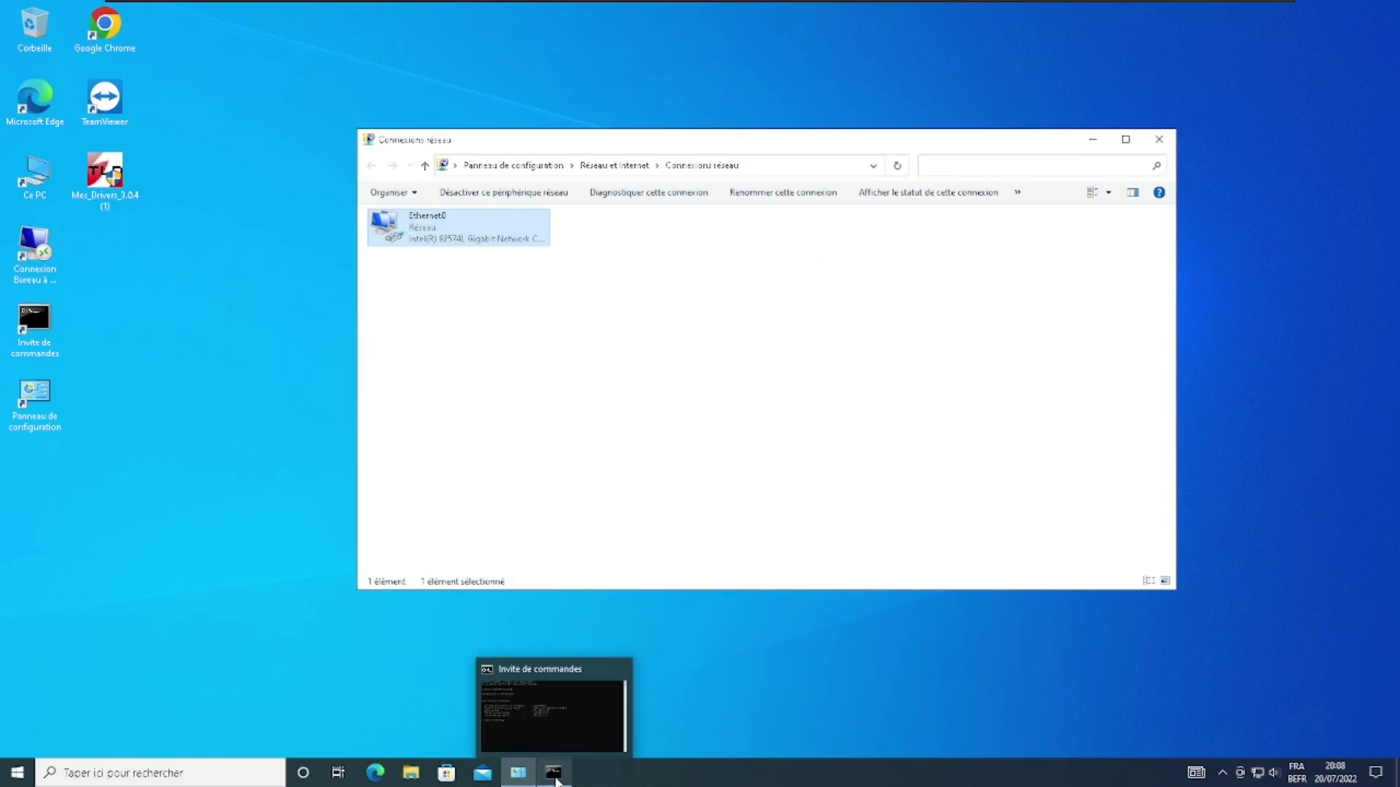
{"action": "left_click", "coordinate": [545, 734]}
{"action": "key", "text": "Up"}
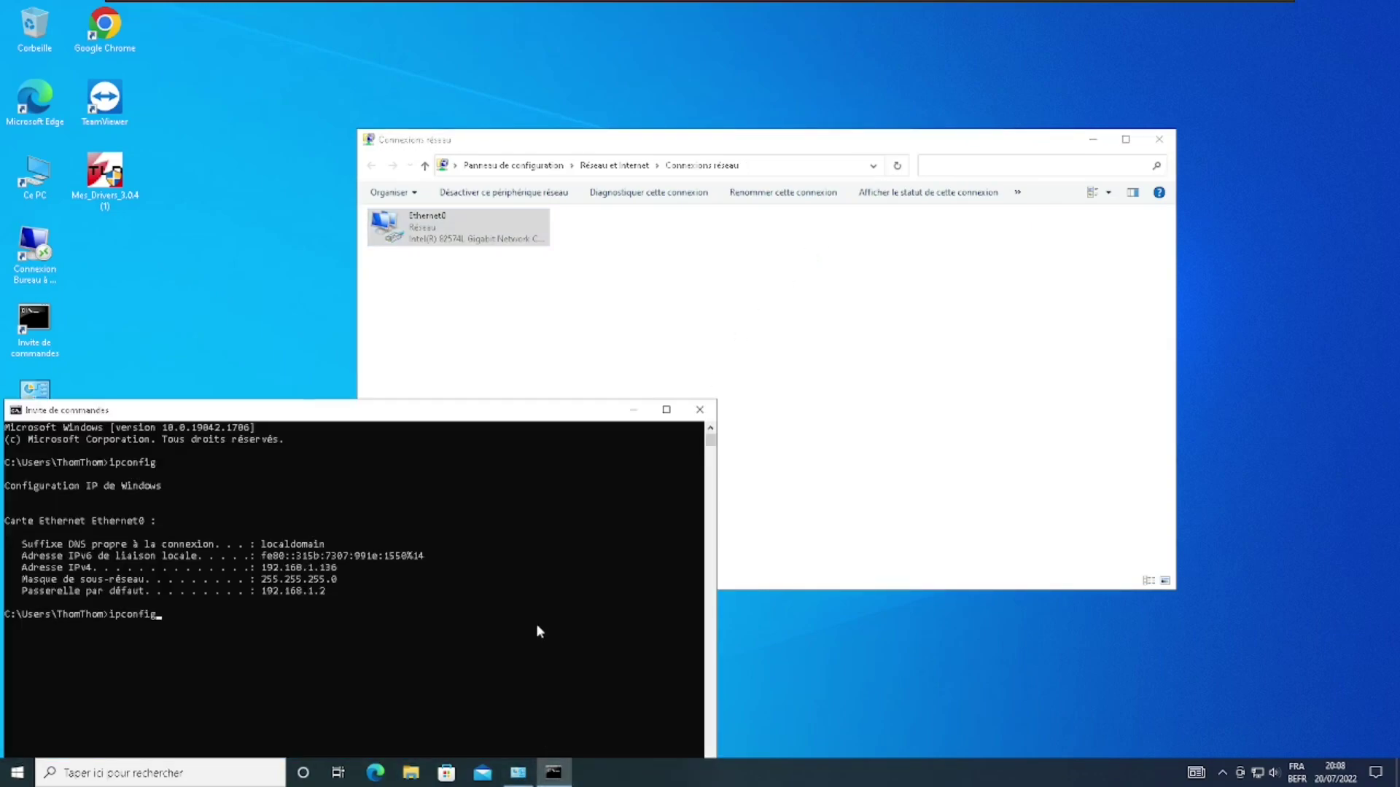
{"action": "key", "text": "Return"}
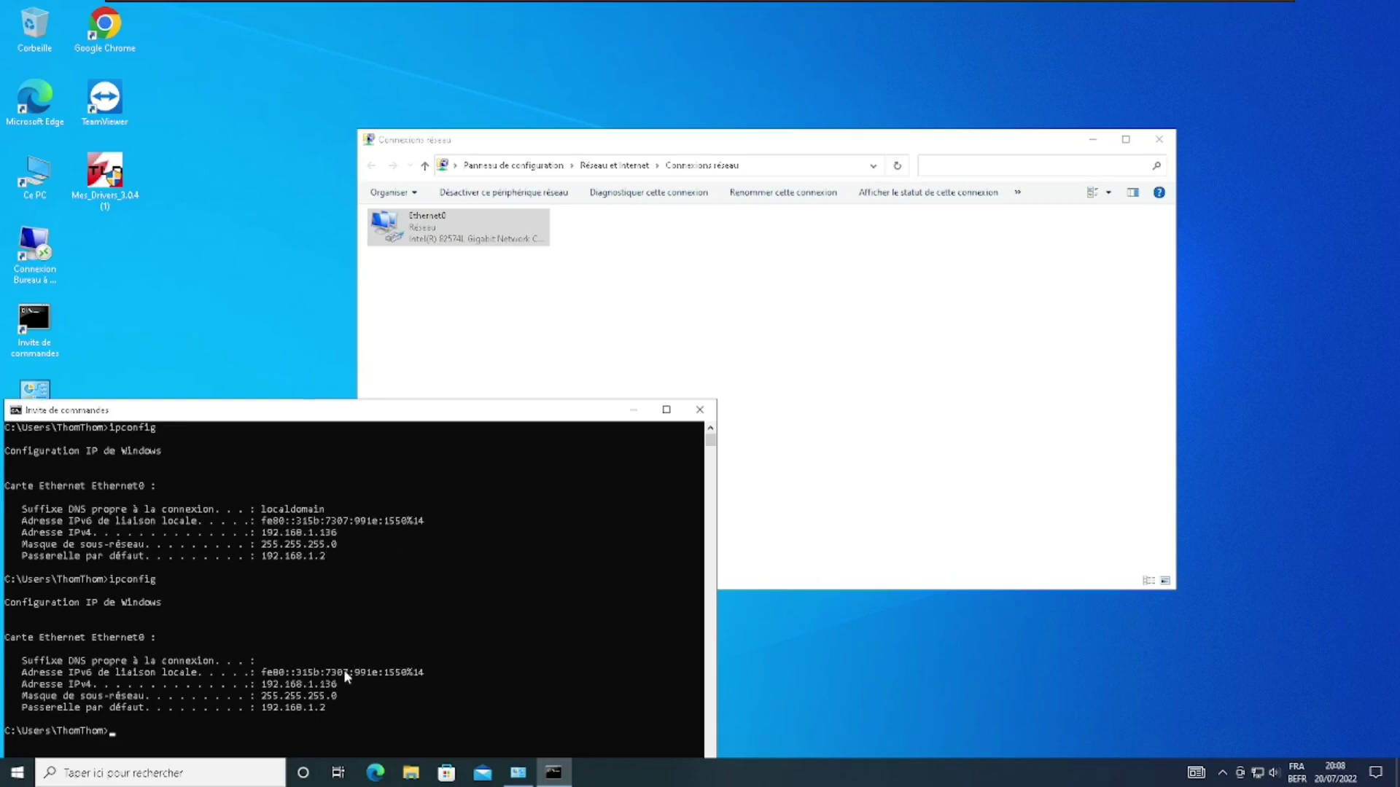
{"action": "left_click", "coordinate": [699, 409]}
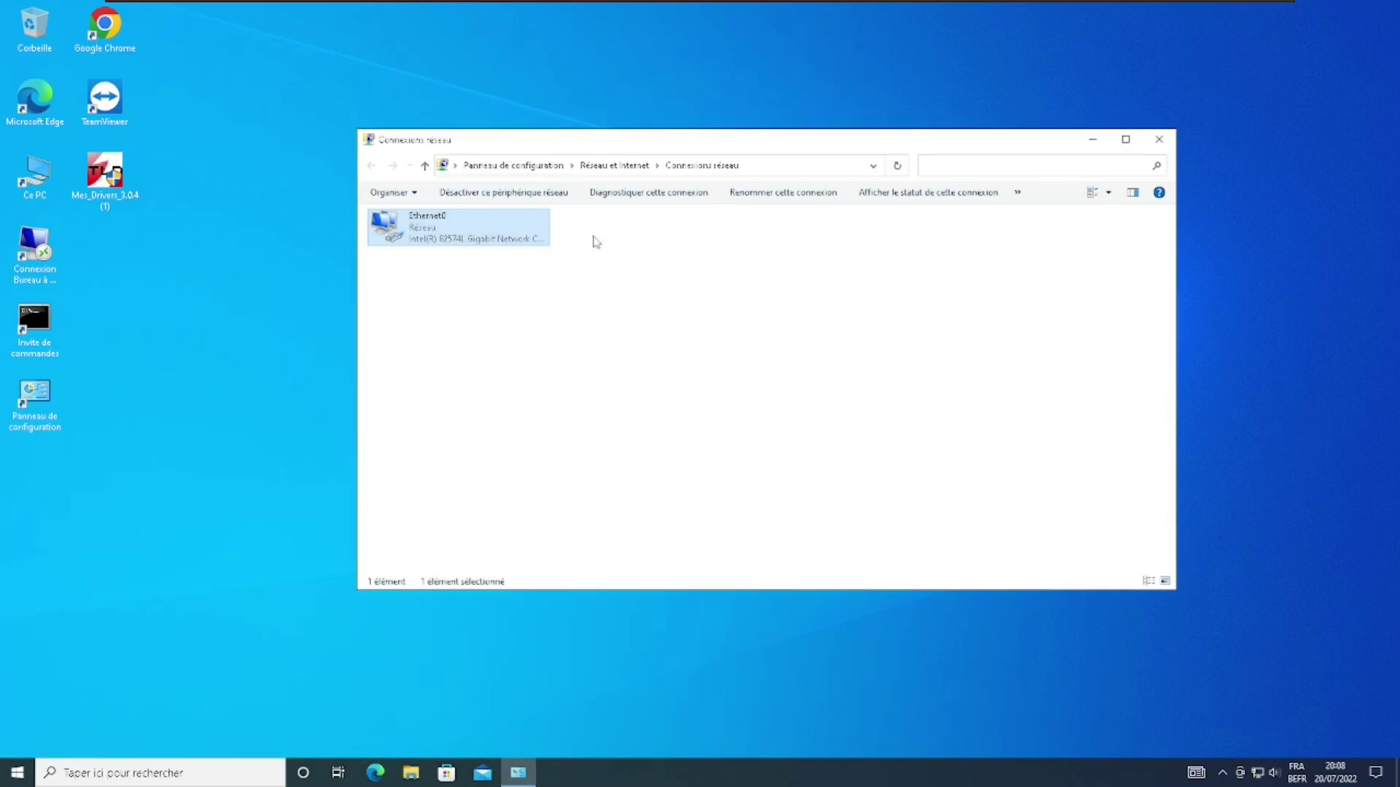
Close the network connections window, open Device Manager from the Control Panel and expand the network adapters category
{"action": "left_click", "coordinate": [1158, 140]}
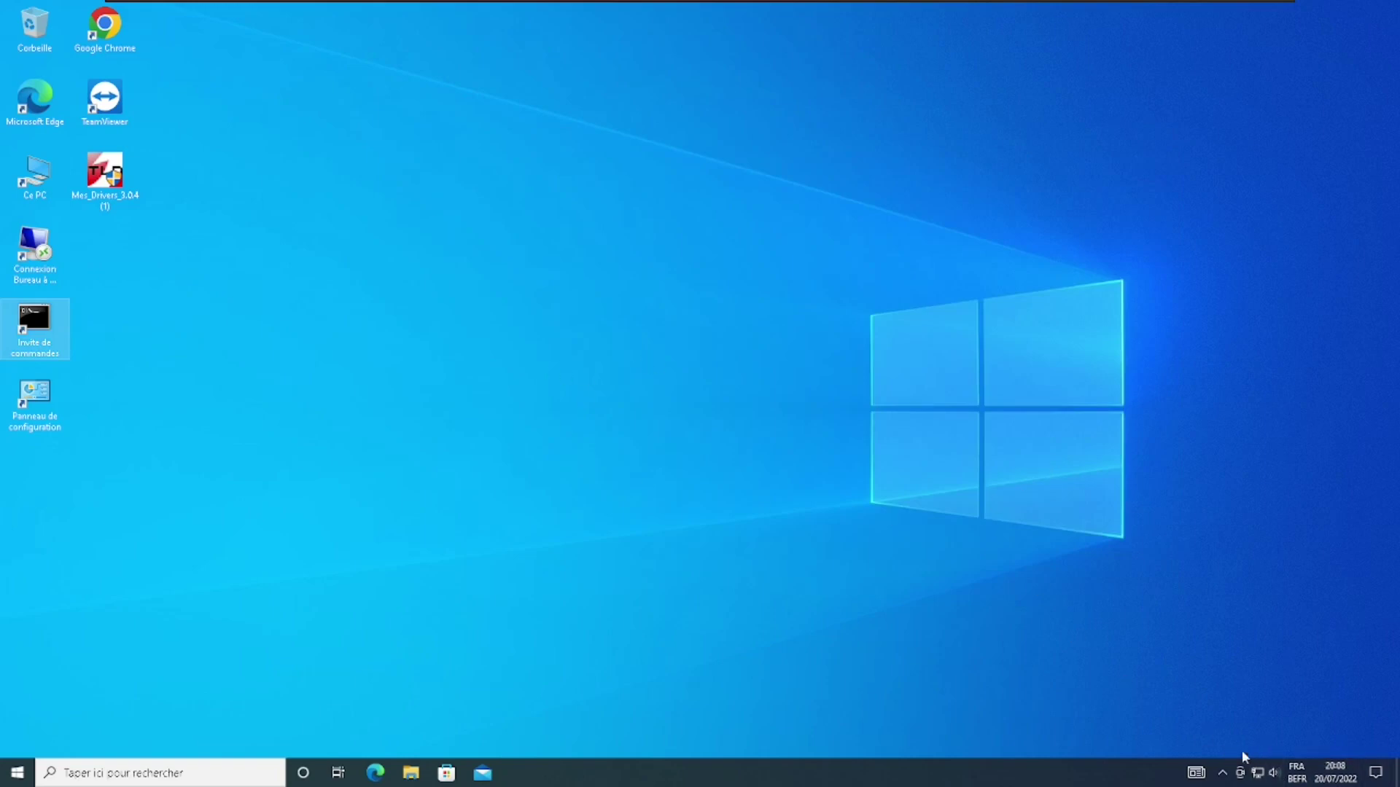
{"action": "double_click", "coordinate": [32, 401]}
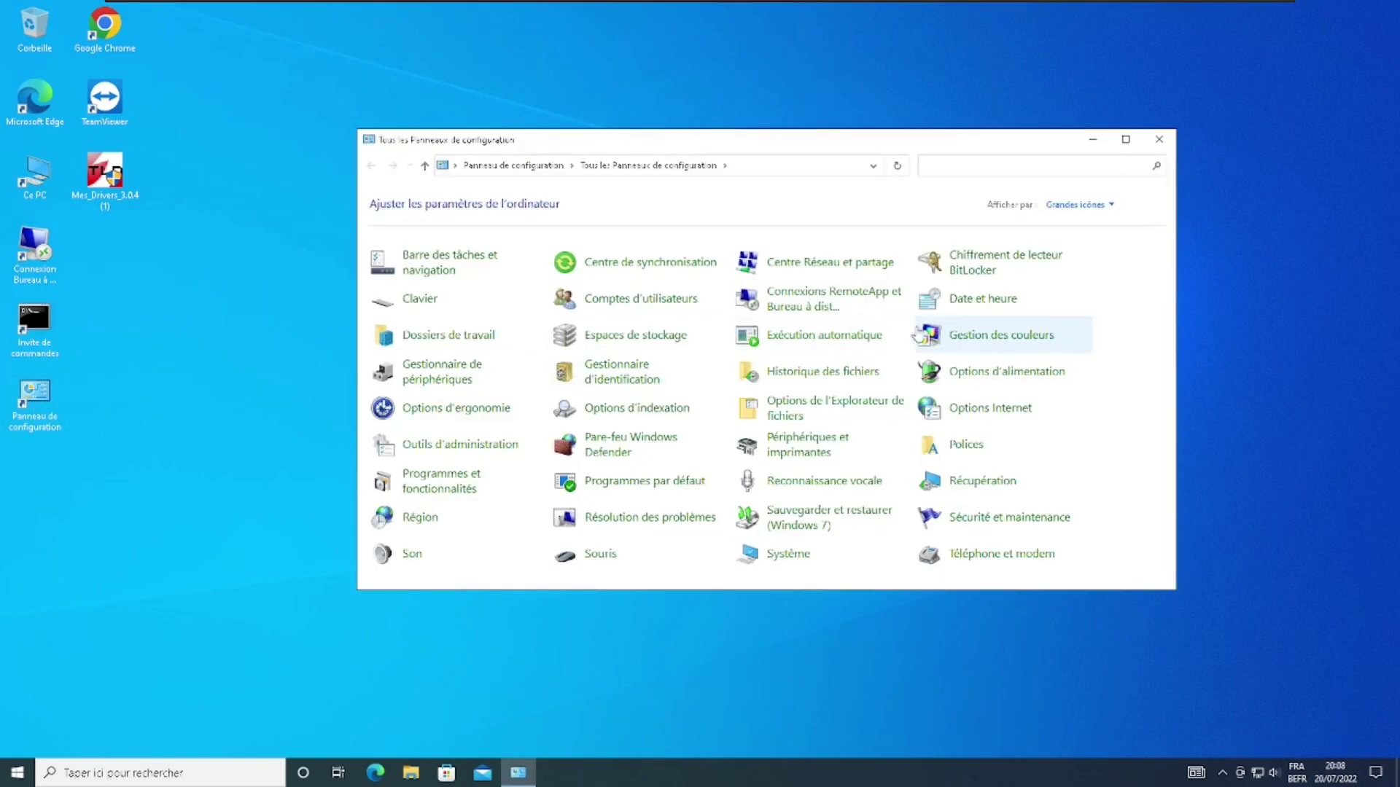
{"action": "left_click", "coordinate": [448, 369]}
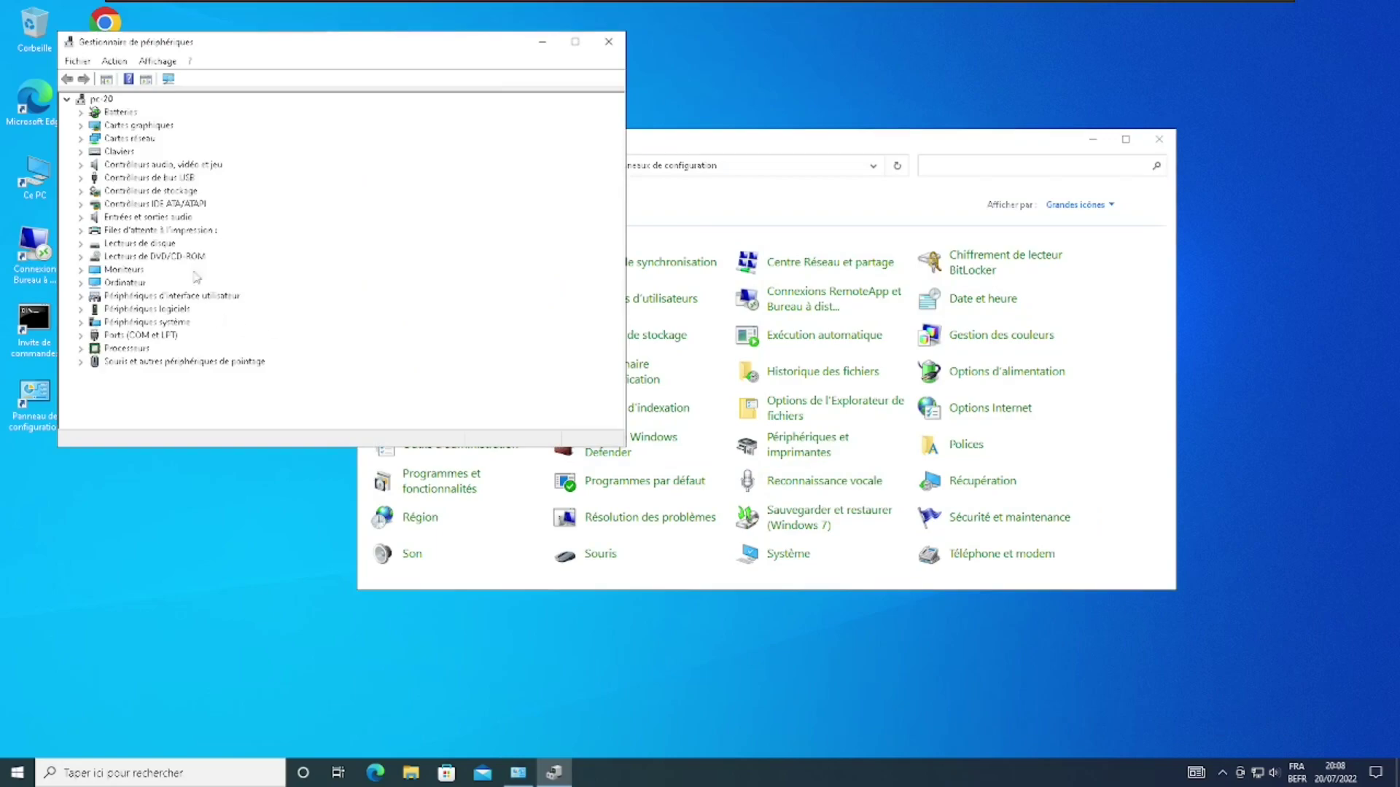
{"action": "left_click", "coordinate": [81, 139]}
{"action": "left_click", "coordinate": [81, 139]}
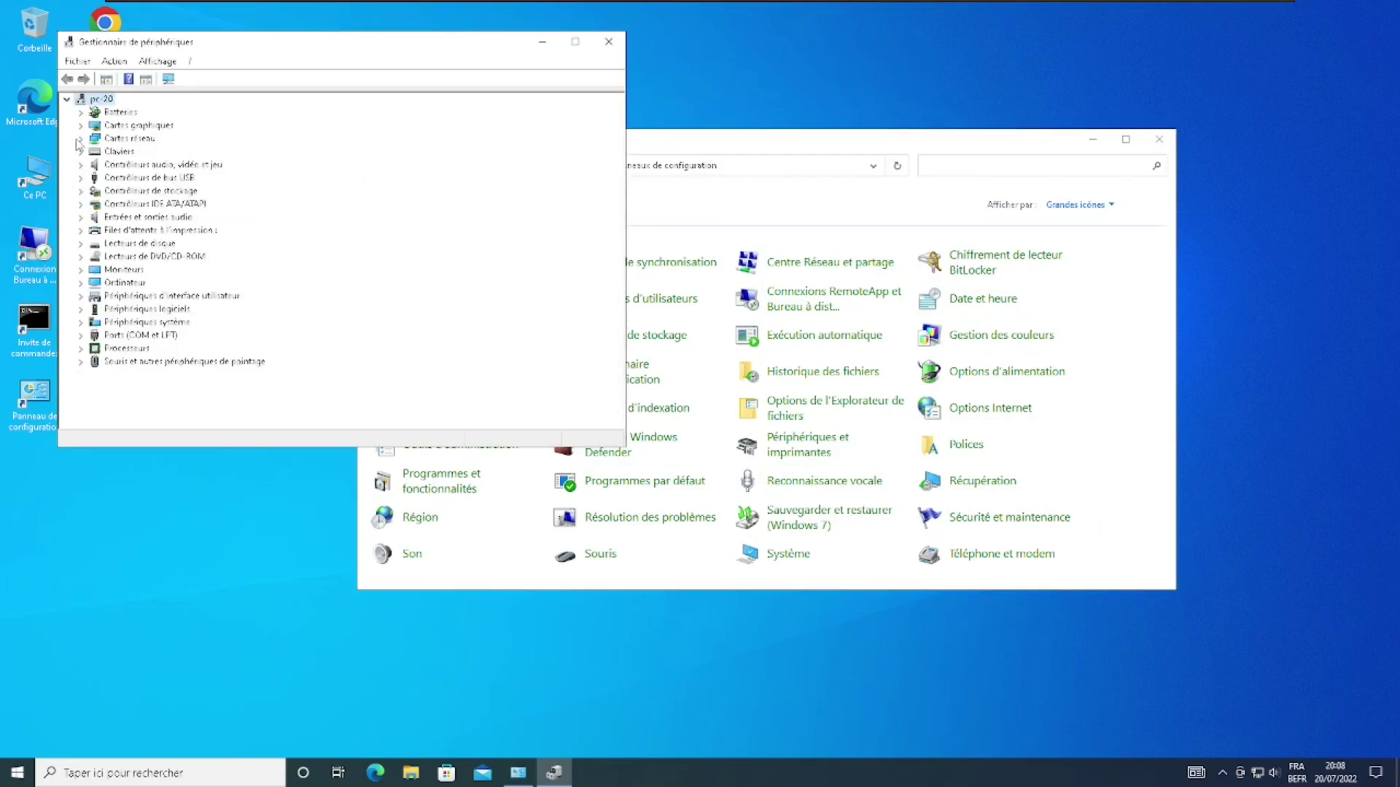
{"action": "left_click", "coordinate": [82, 139]}
Disable the Intel(R) 82574L Gigabit Network Connection adapter in Device Manager and re-enable it to restart the network card
{"action": "right_click", "coordinate": [130, 151]}
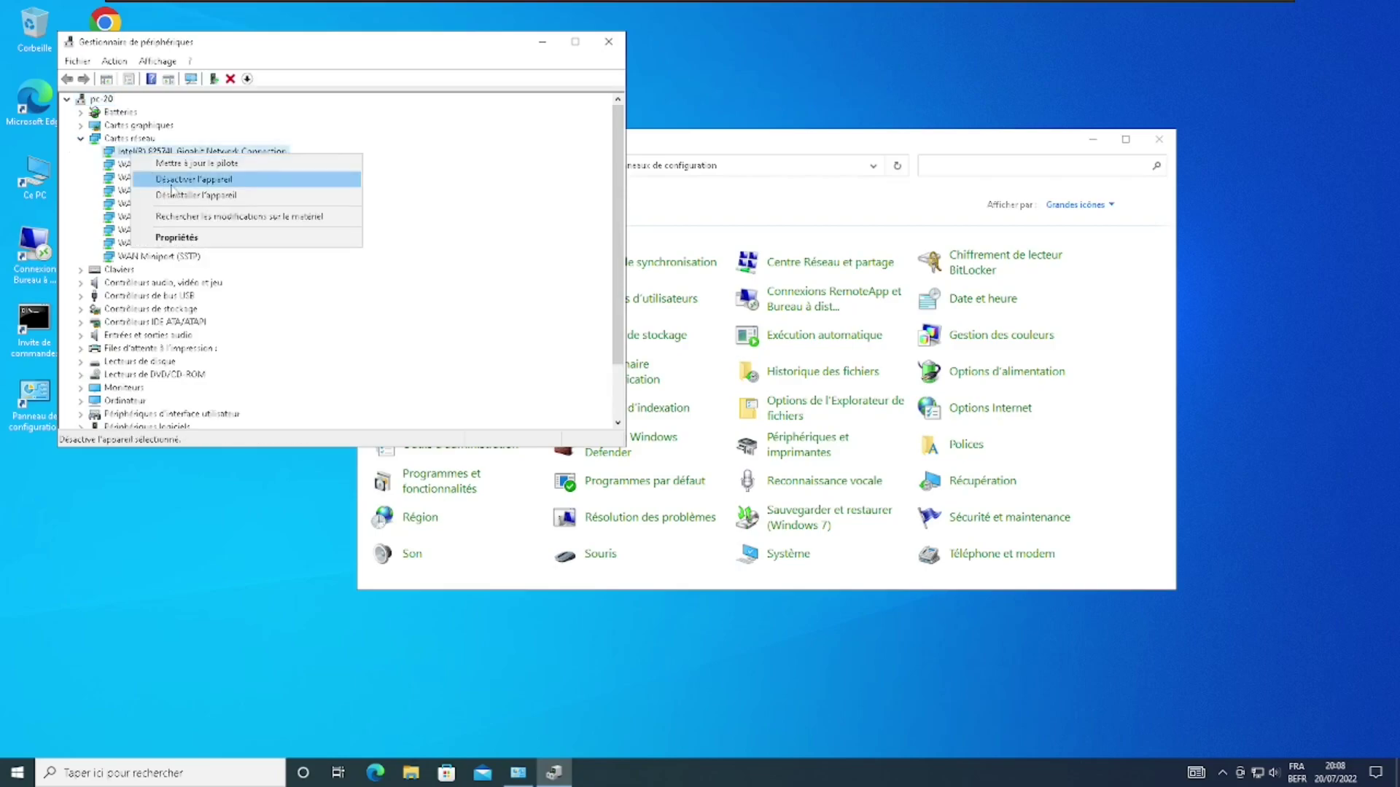
{"action": "left_click", "coordinate": [172, 187]}
{"action": "left_click", "coordinate": [735, 407]}
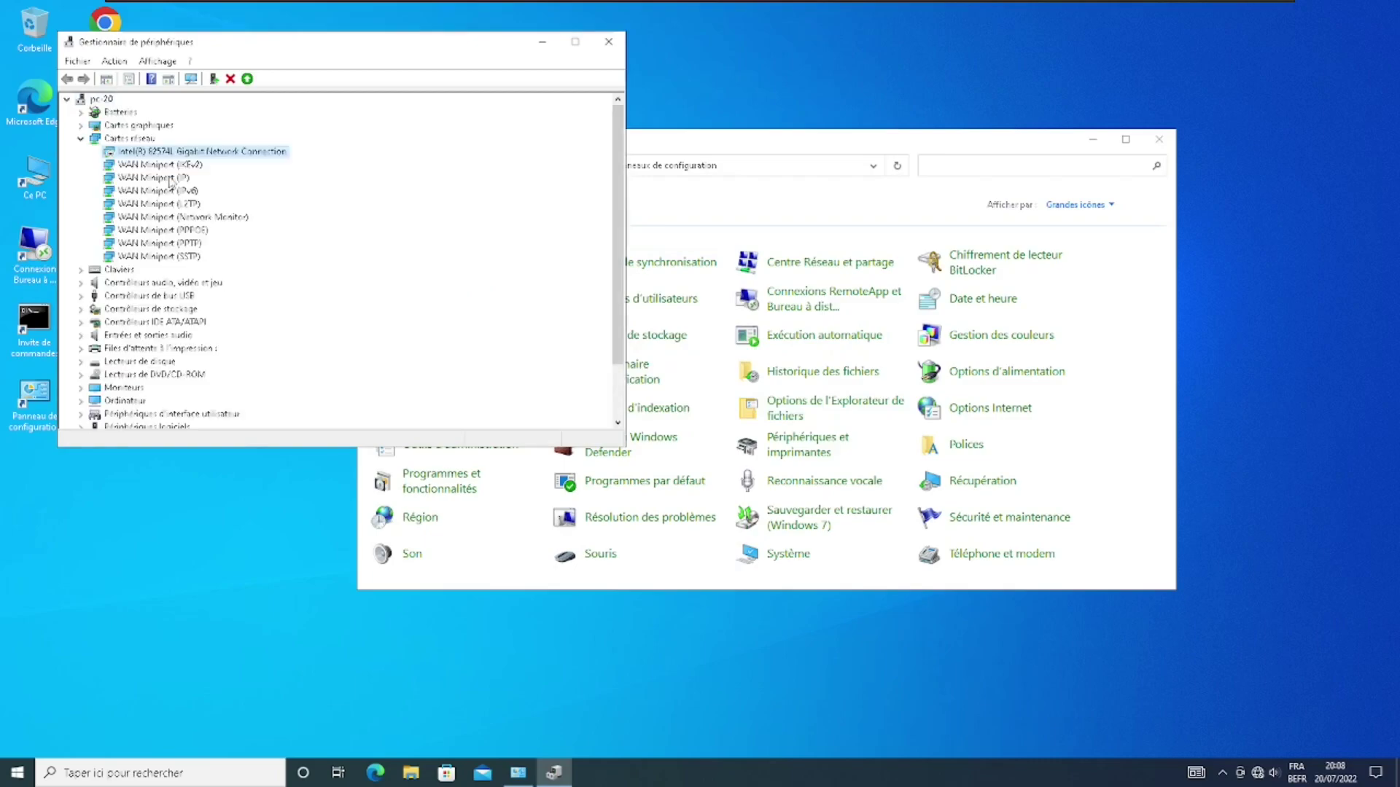
{"action": "right_click", "coordinate": [113, 155]}
{"action": "left_click", "coordinate": [150, 180]}
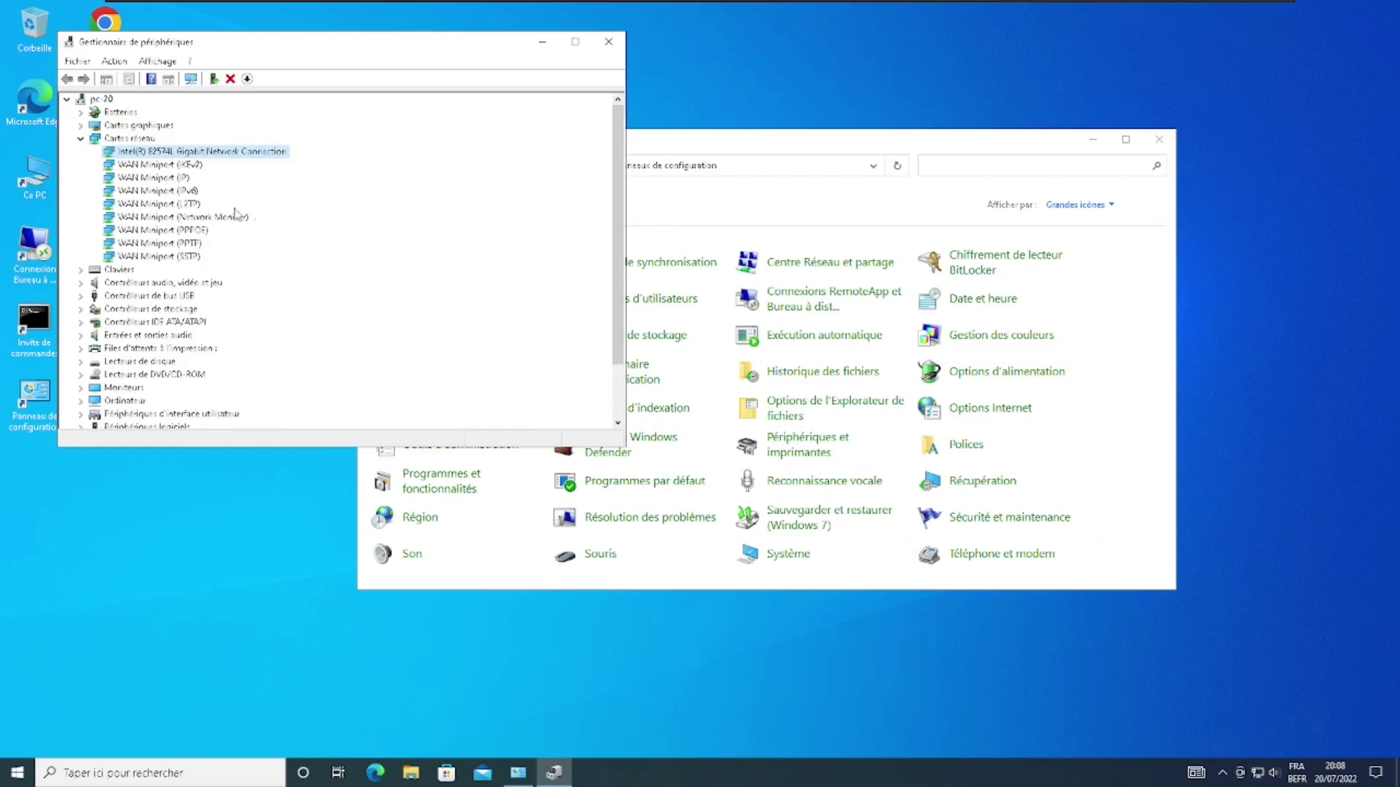
Collapse the network adapters category and close both Device Manager and the Control Panel
{"action": "left_click", "coordinate": [80, 137]}
{"action": "left_click", "coordinate": [609, 46]}
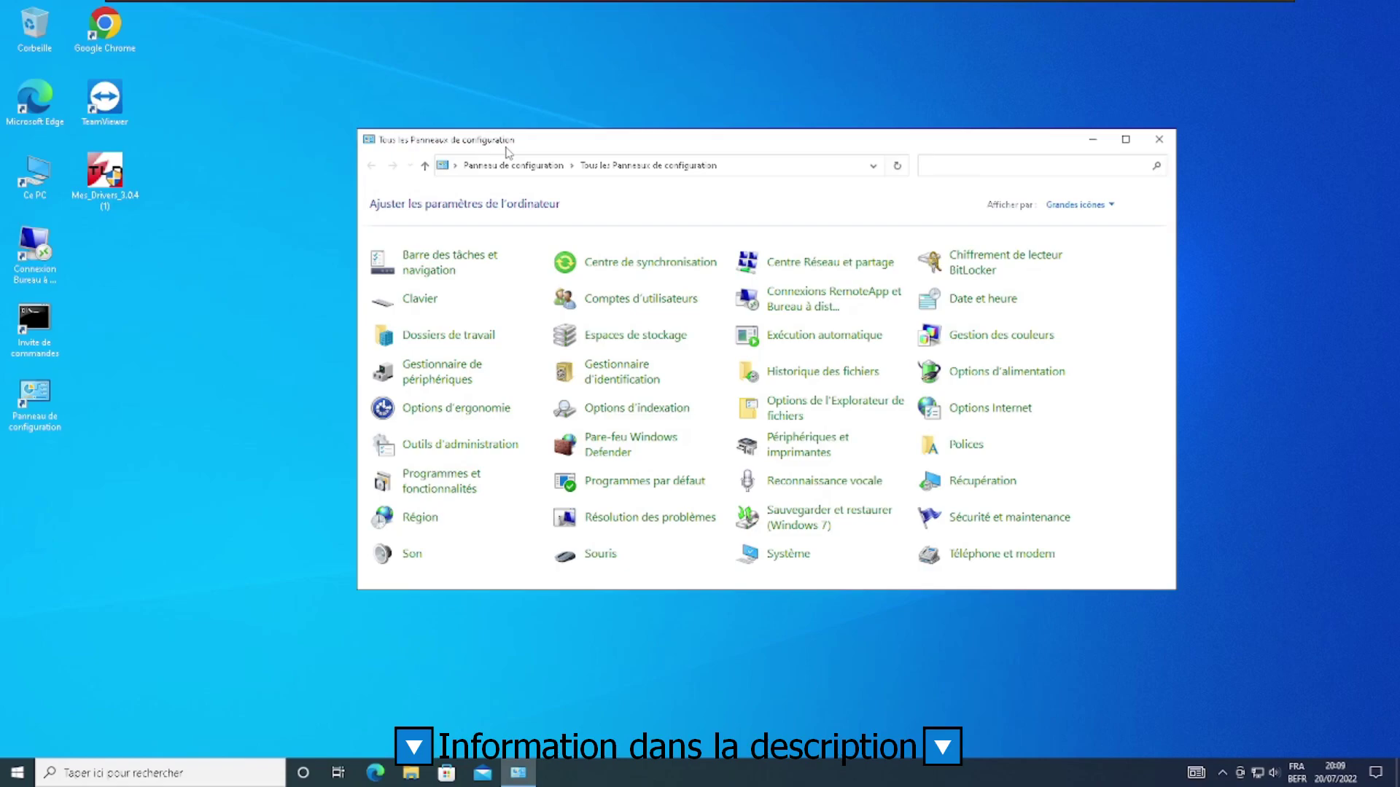
{"action": "left_click", "coordinate": [1159, 139]}
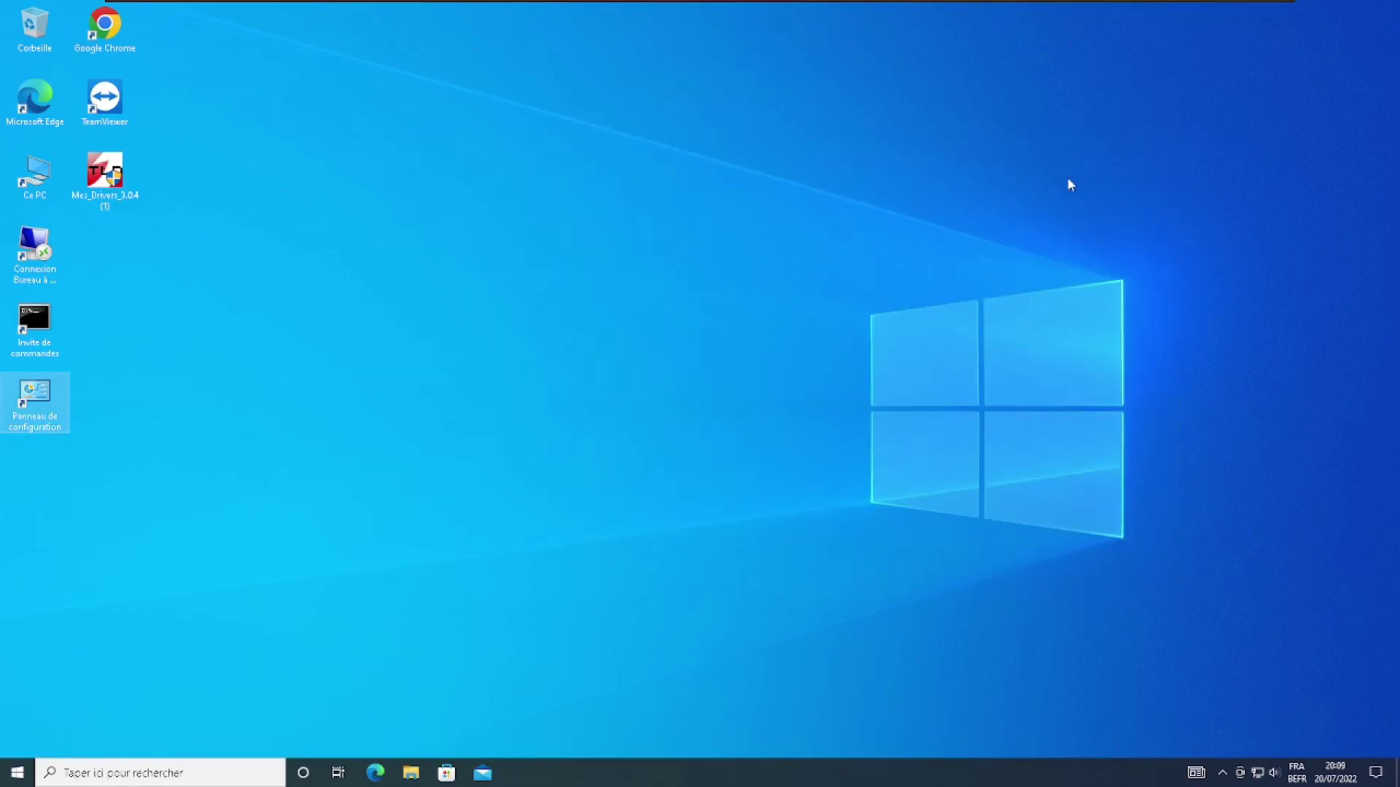